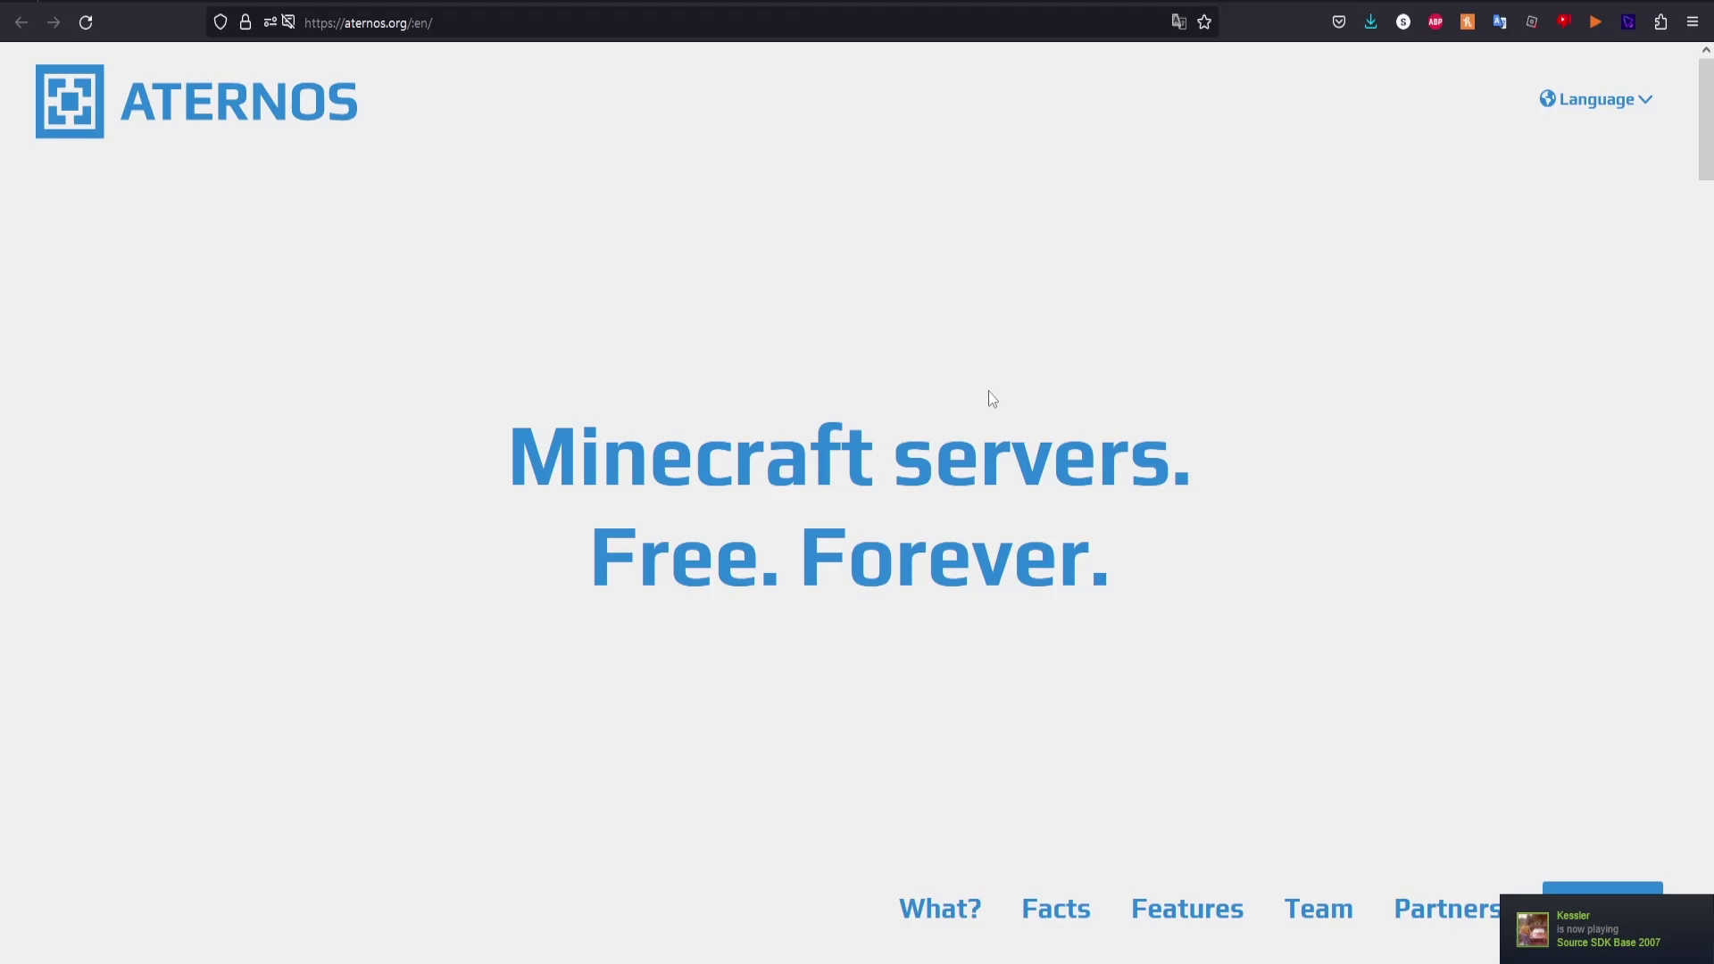
scroll(988, 392, "down", 2)
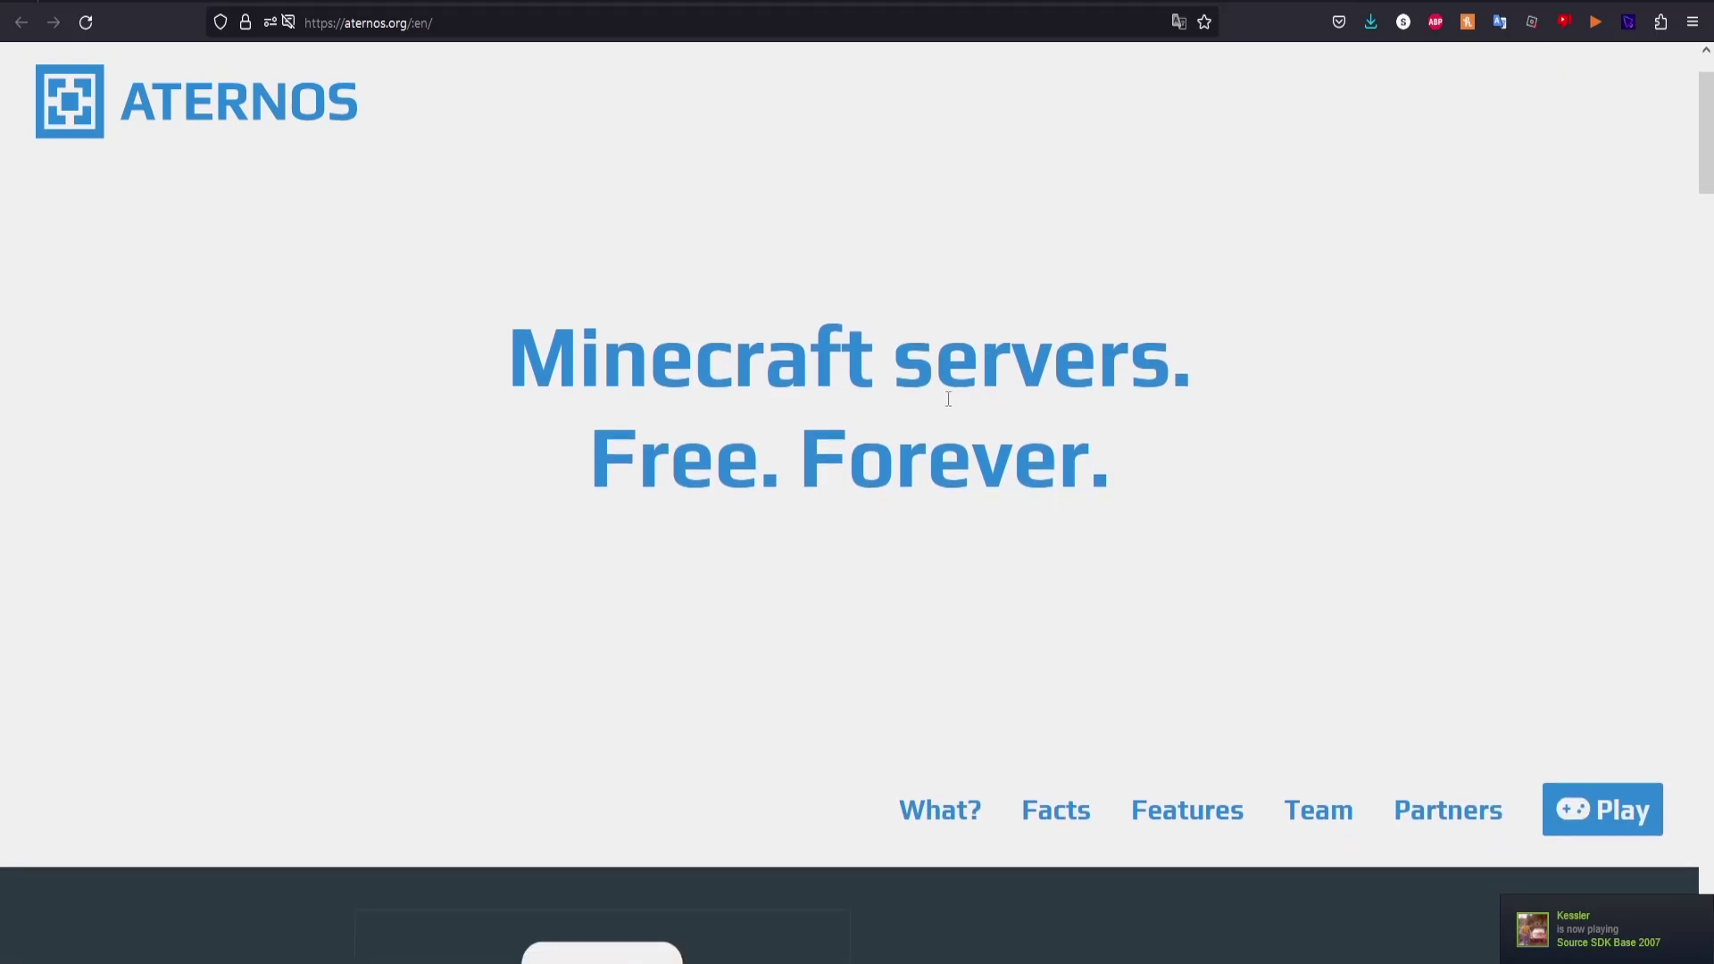
- Open the server's dashboard from the server list, continuing past the adblocker warning
left_click(1613, 809)
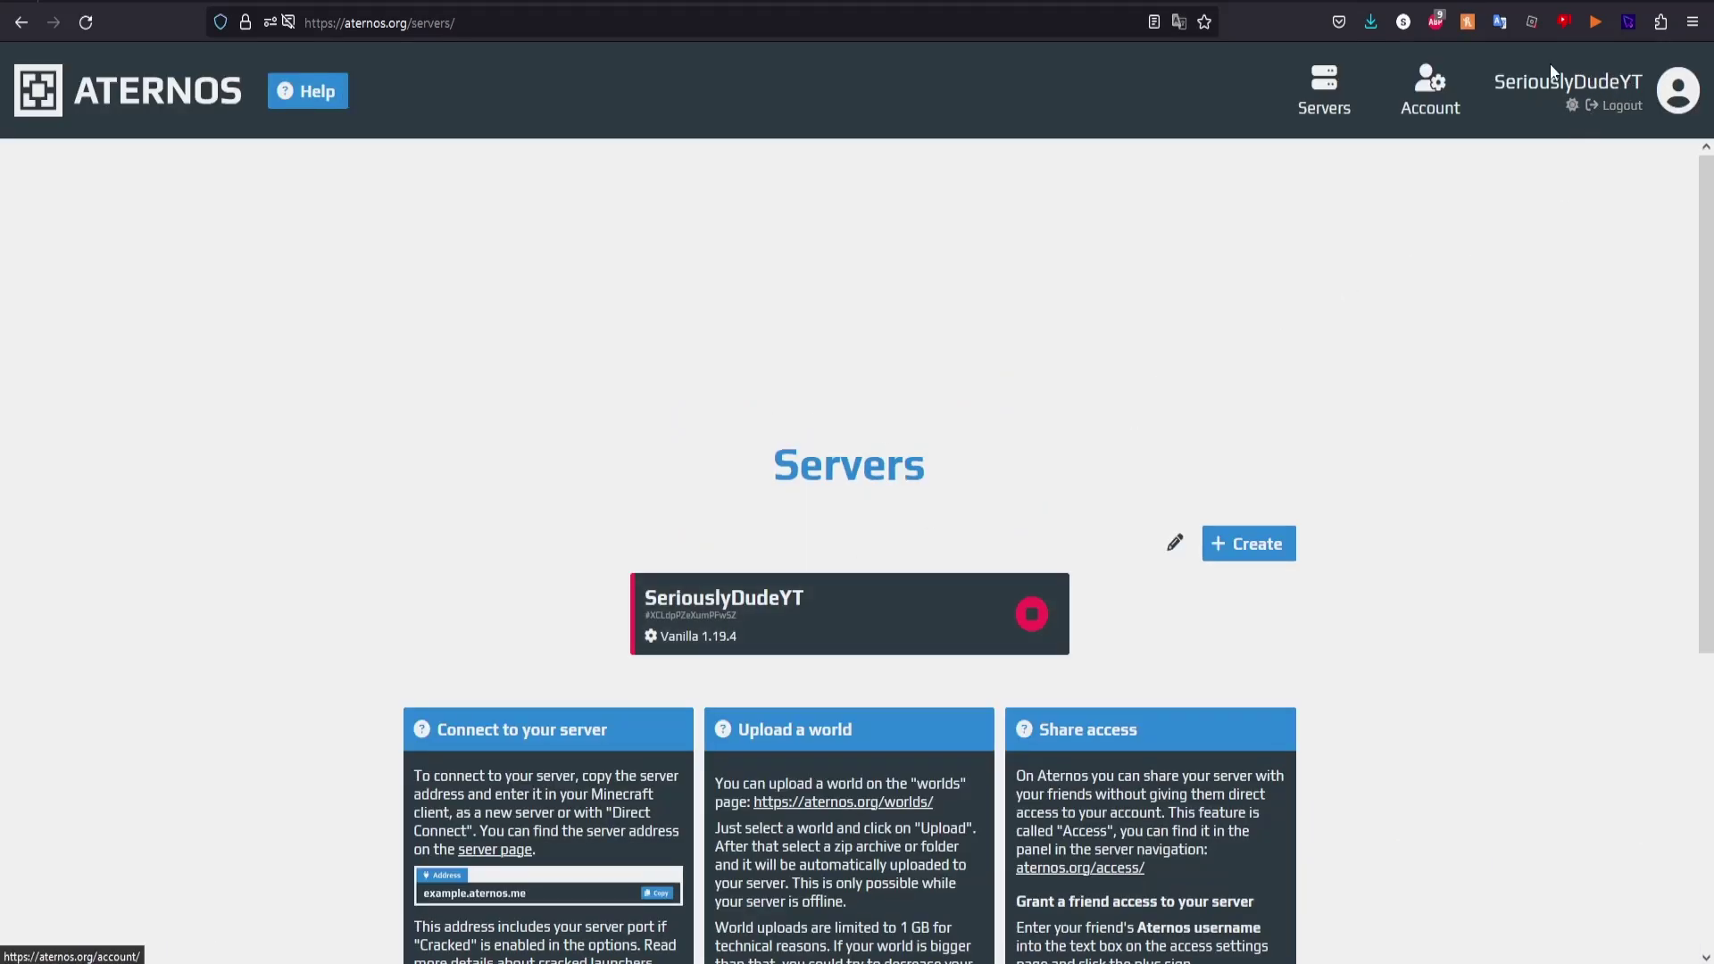
left_click(730, 608)
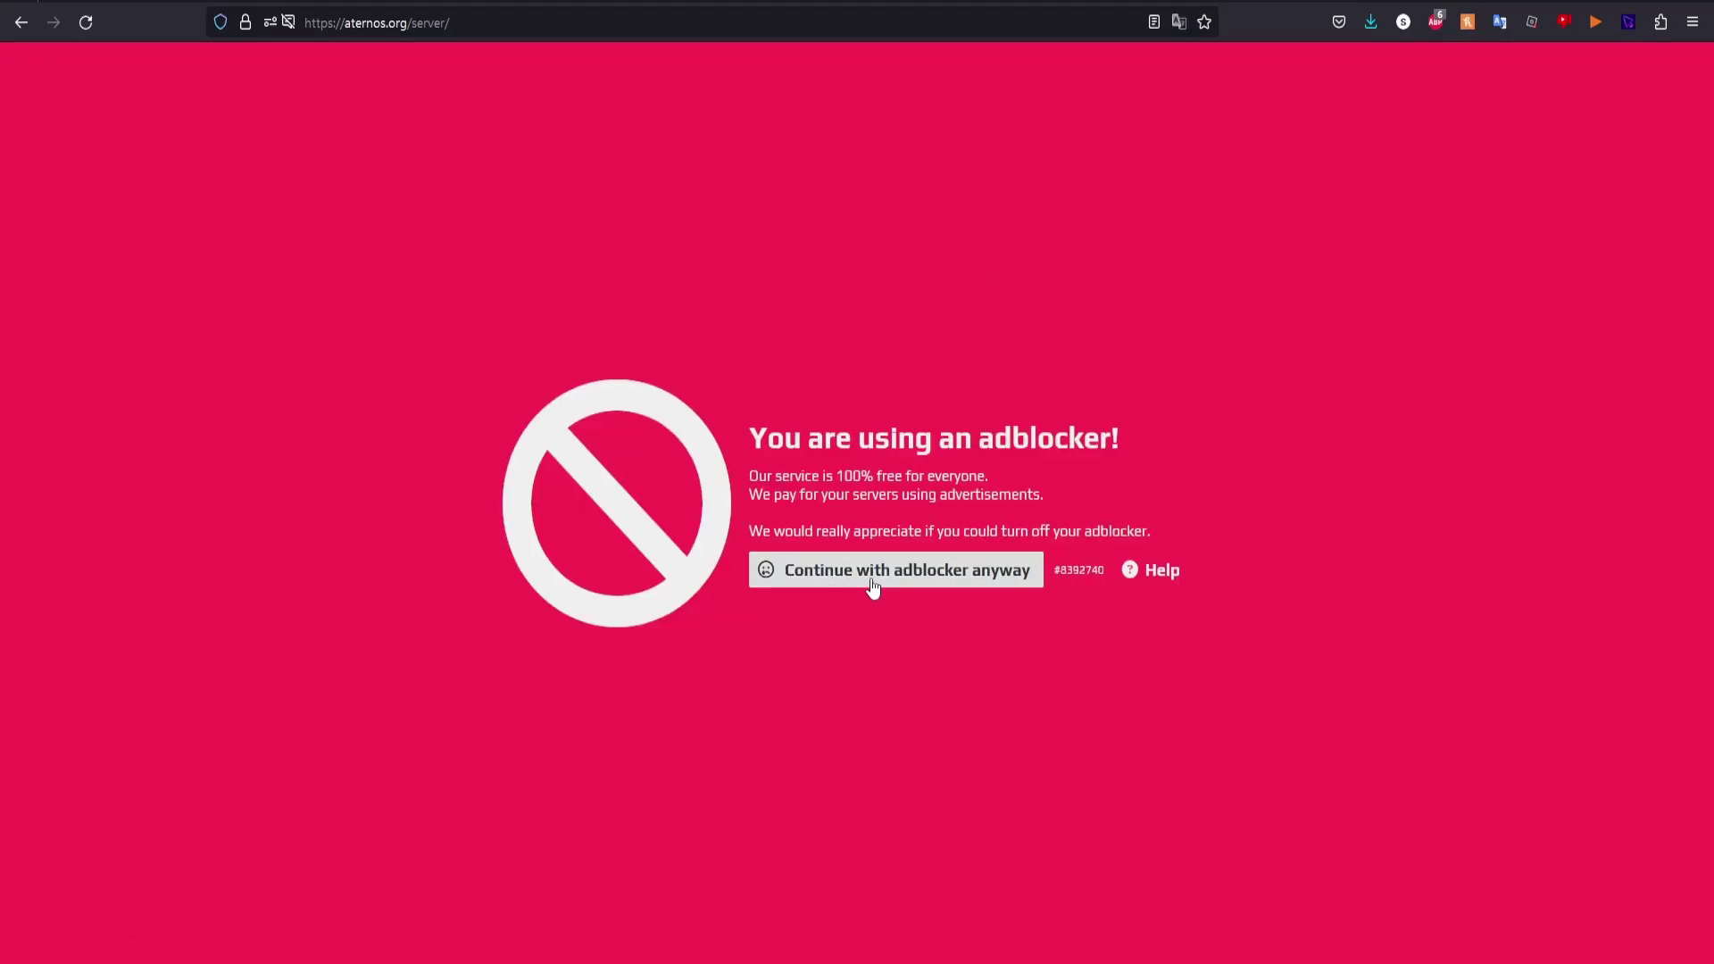
left_click(884, 569)
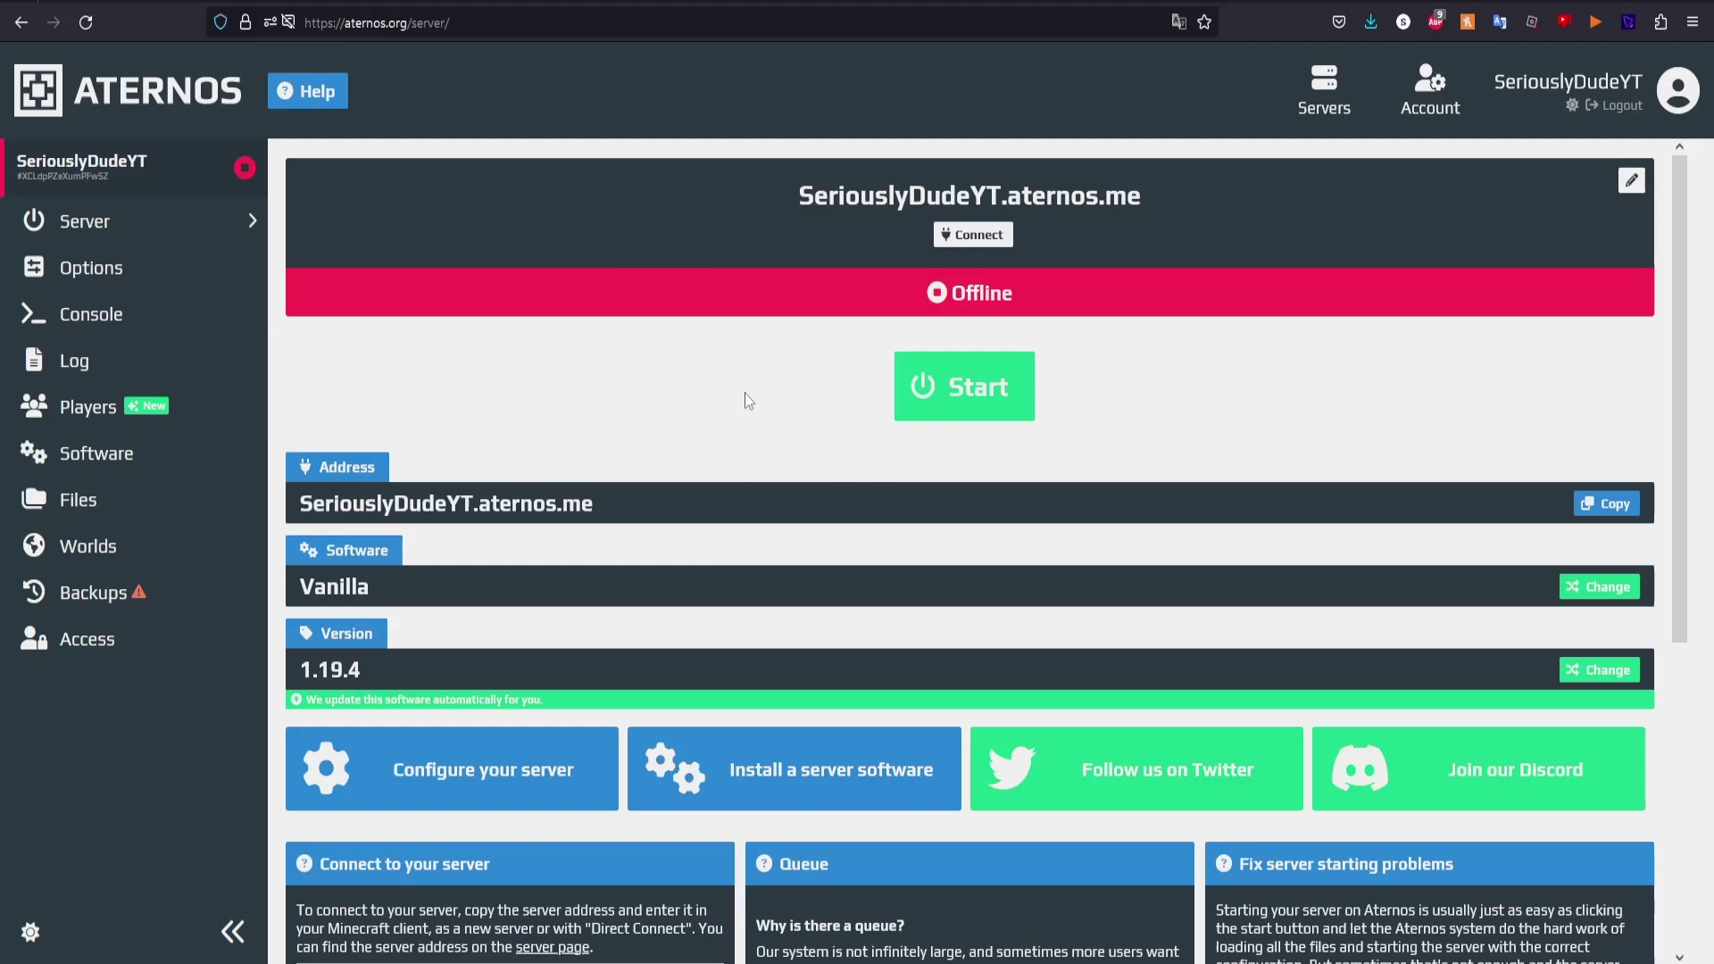
- Install the recommended Fabric 1.19.2 (0.14.18) server software, then return to the server overview
left_click(1611, 590)
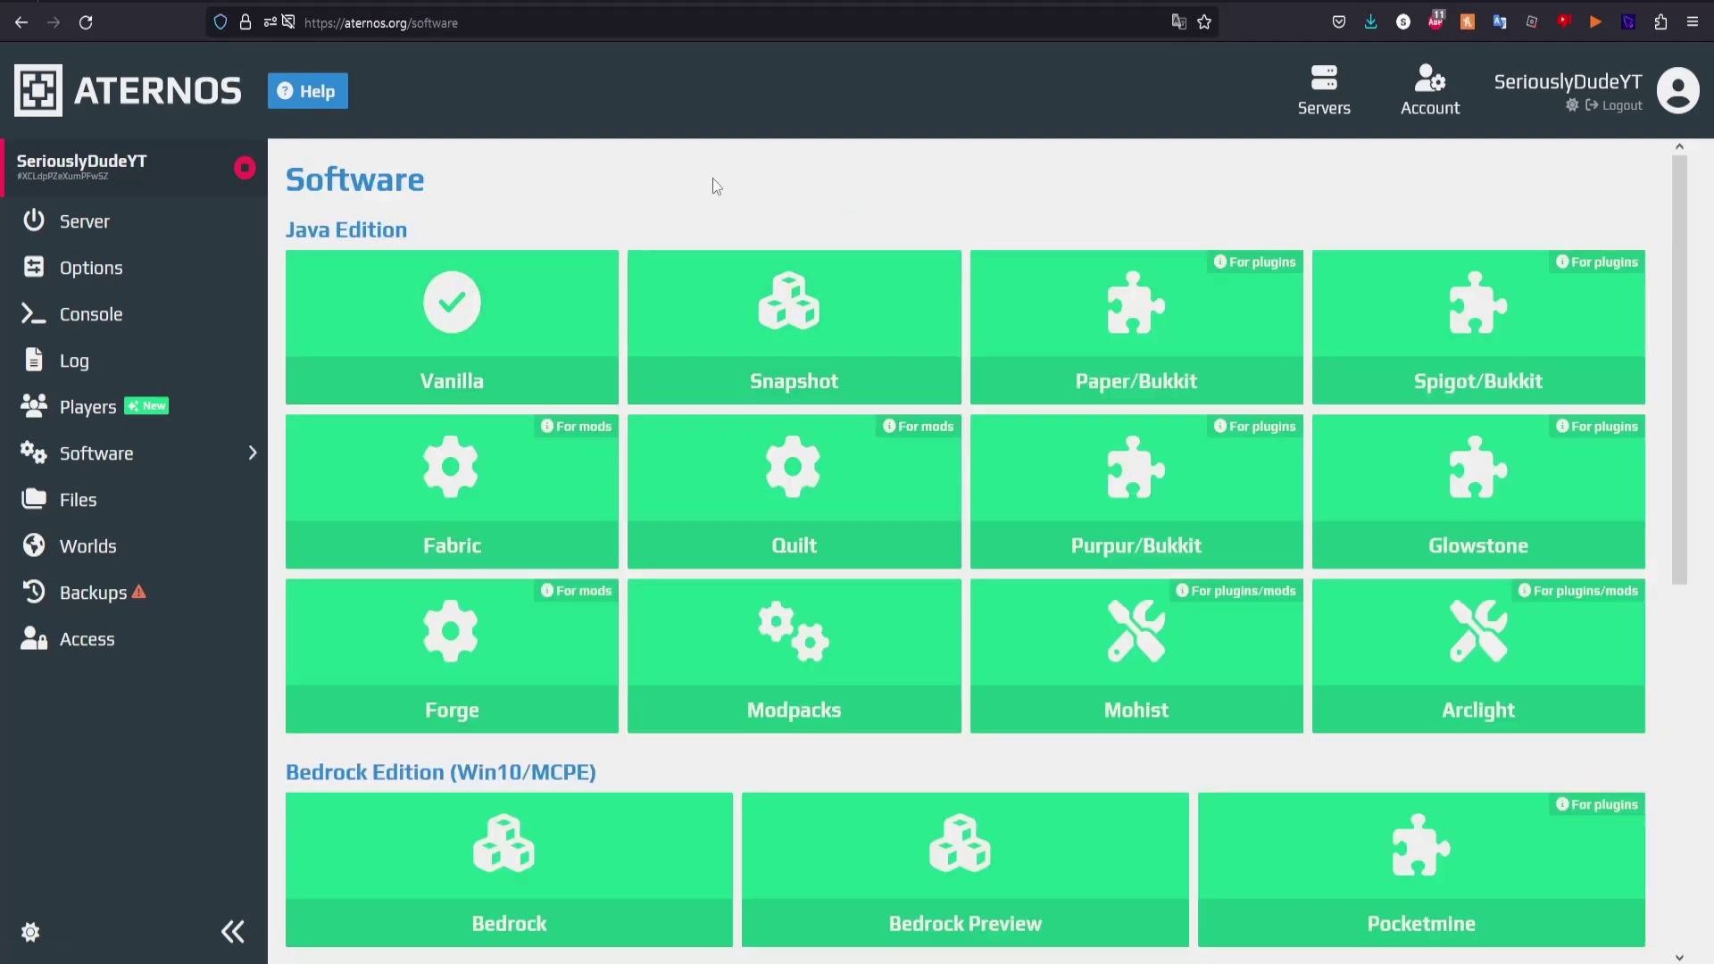
left_click(511, 492)
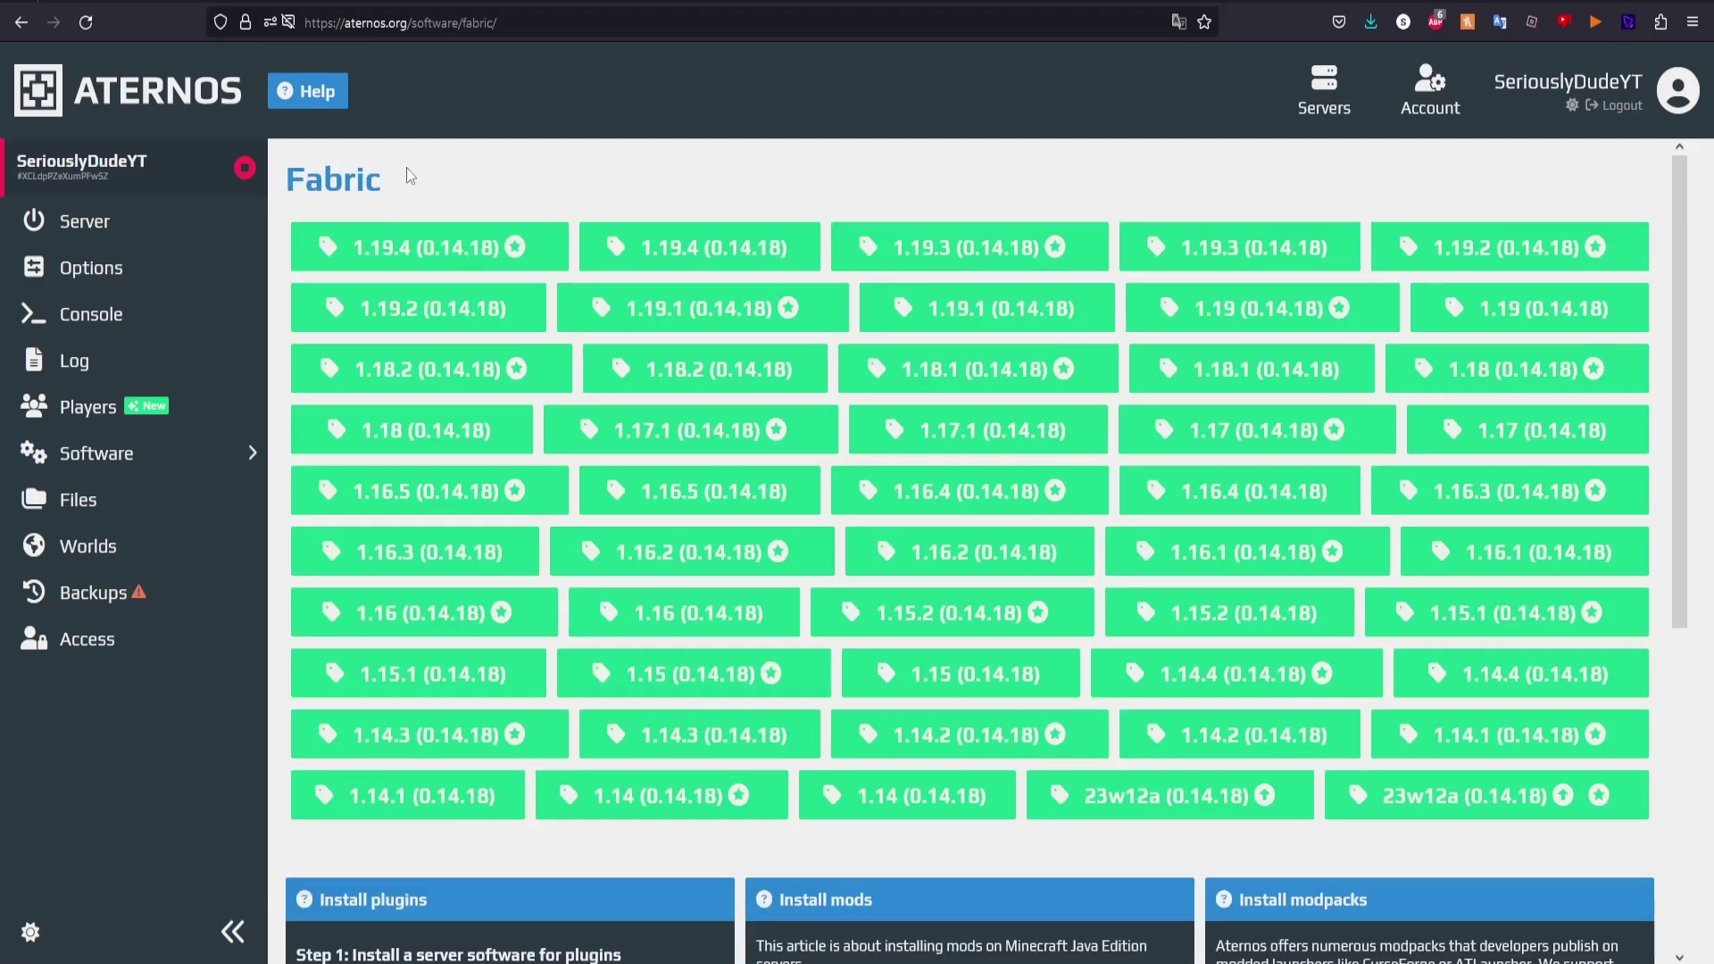
left_click(1546, 250)
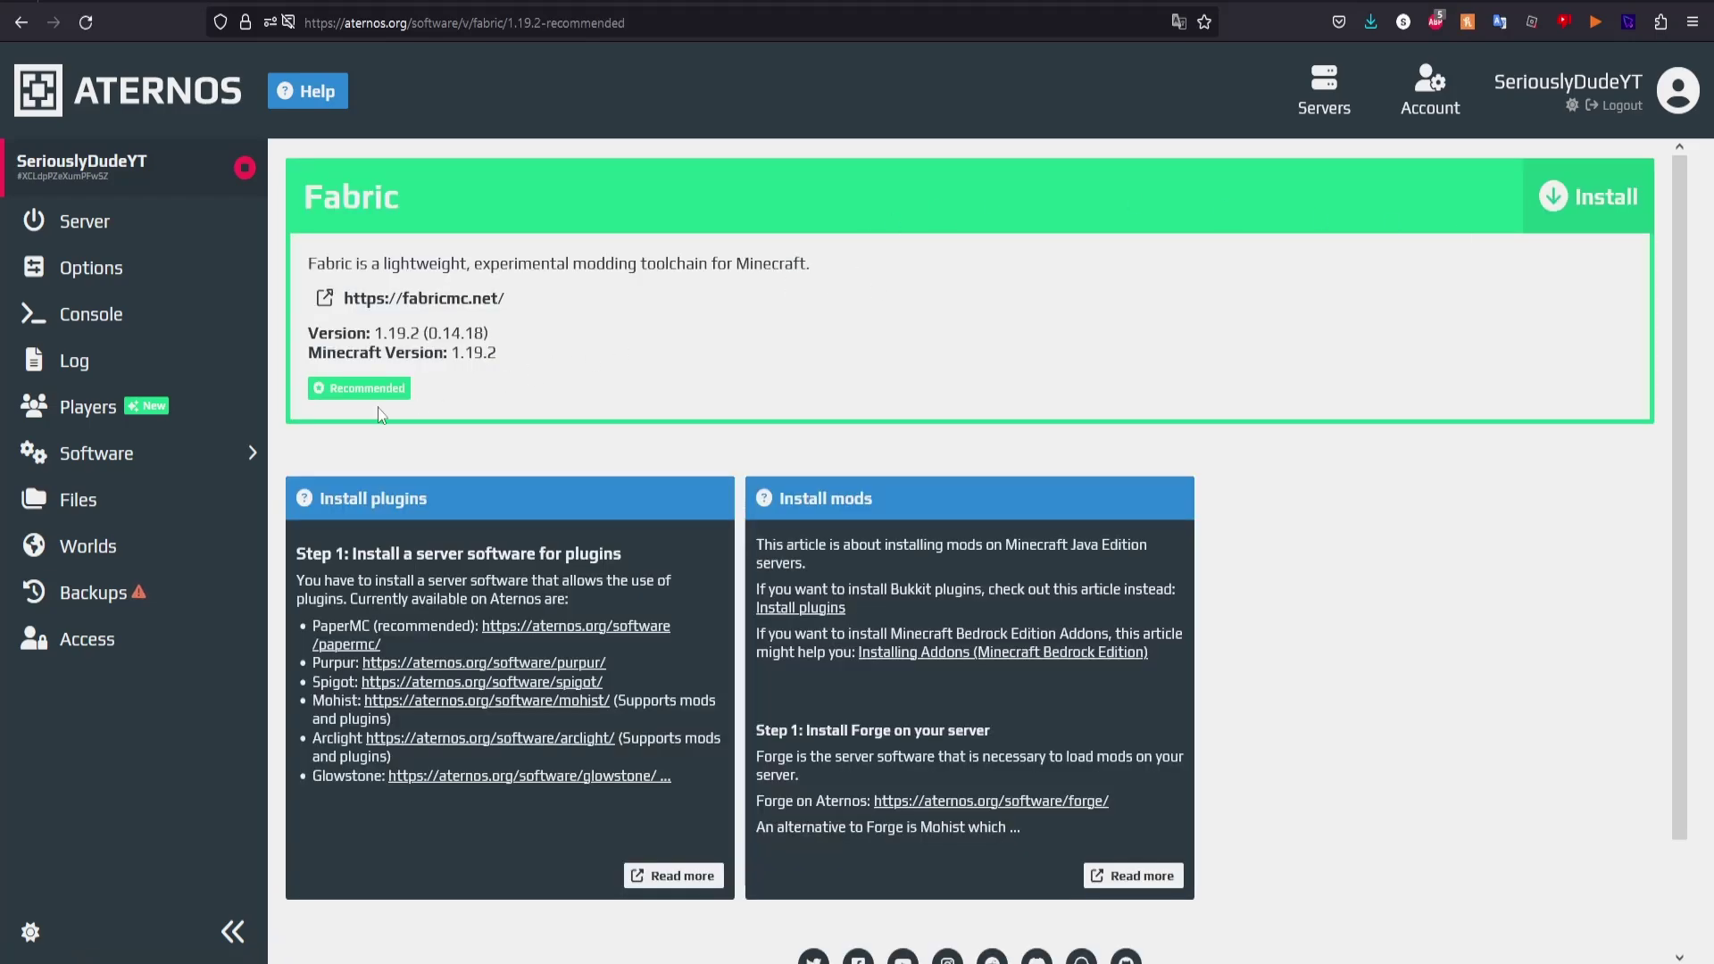
left_click(1586, 196)
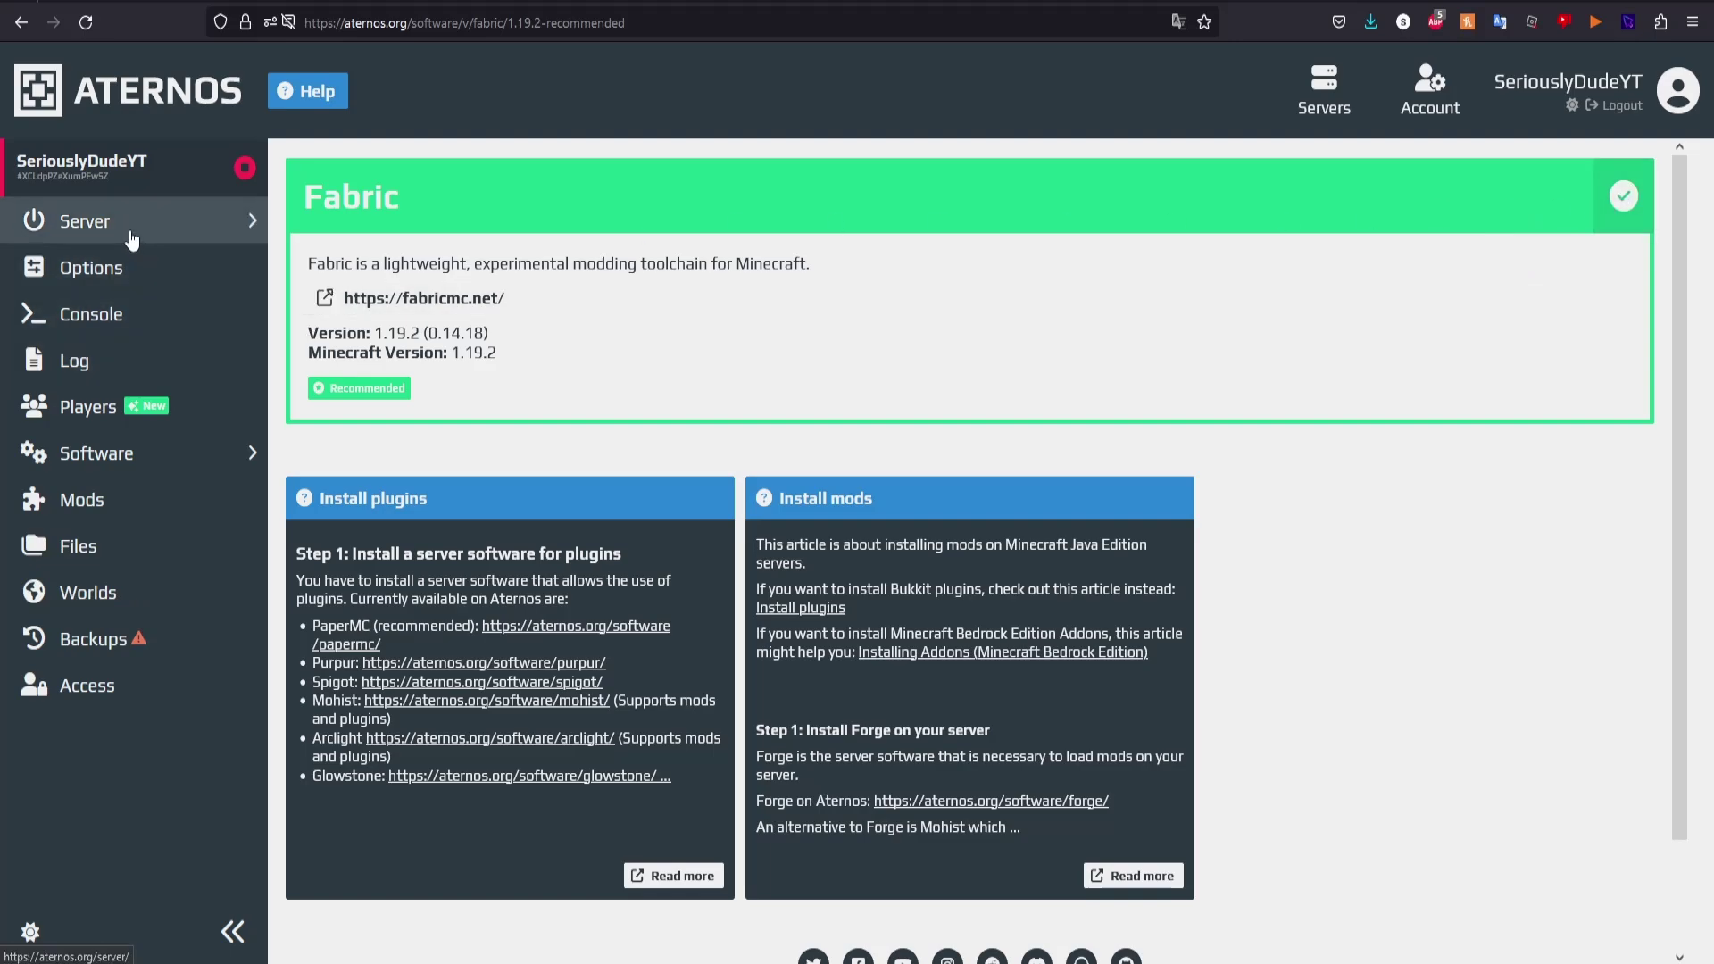
left_click(85, 221)
scroll(554, 400, "down", 2)
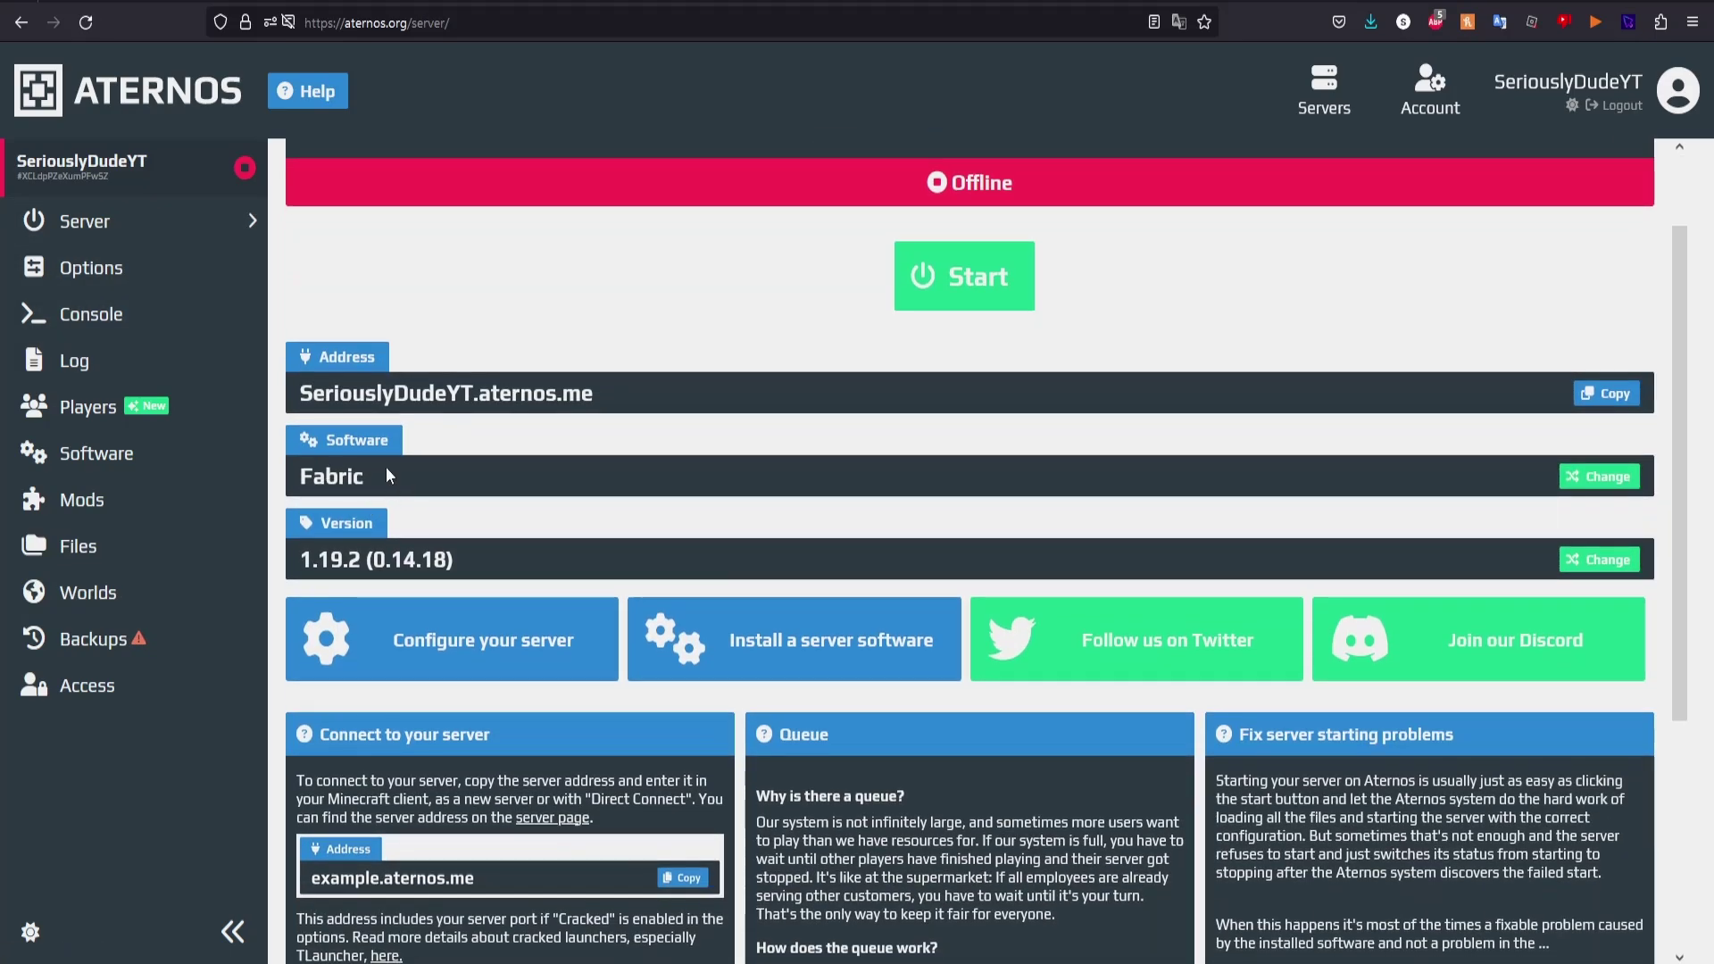
scroll(375, 546, "up", 2)
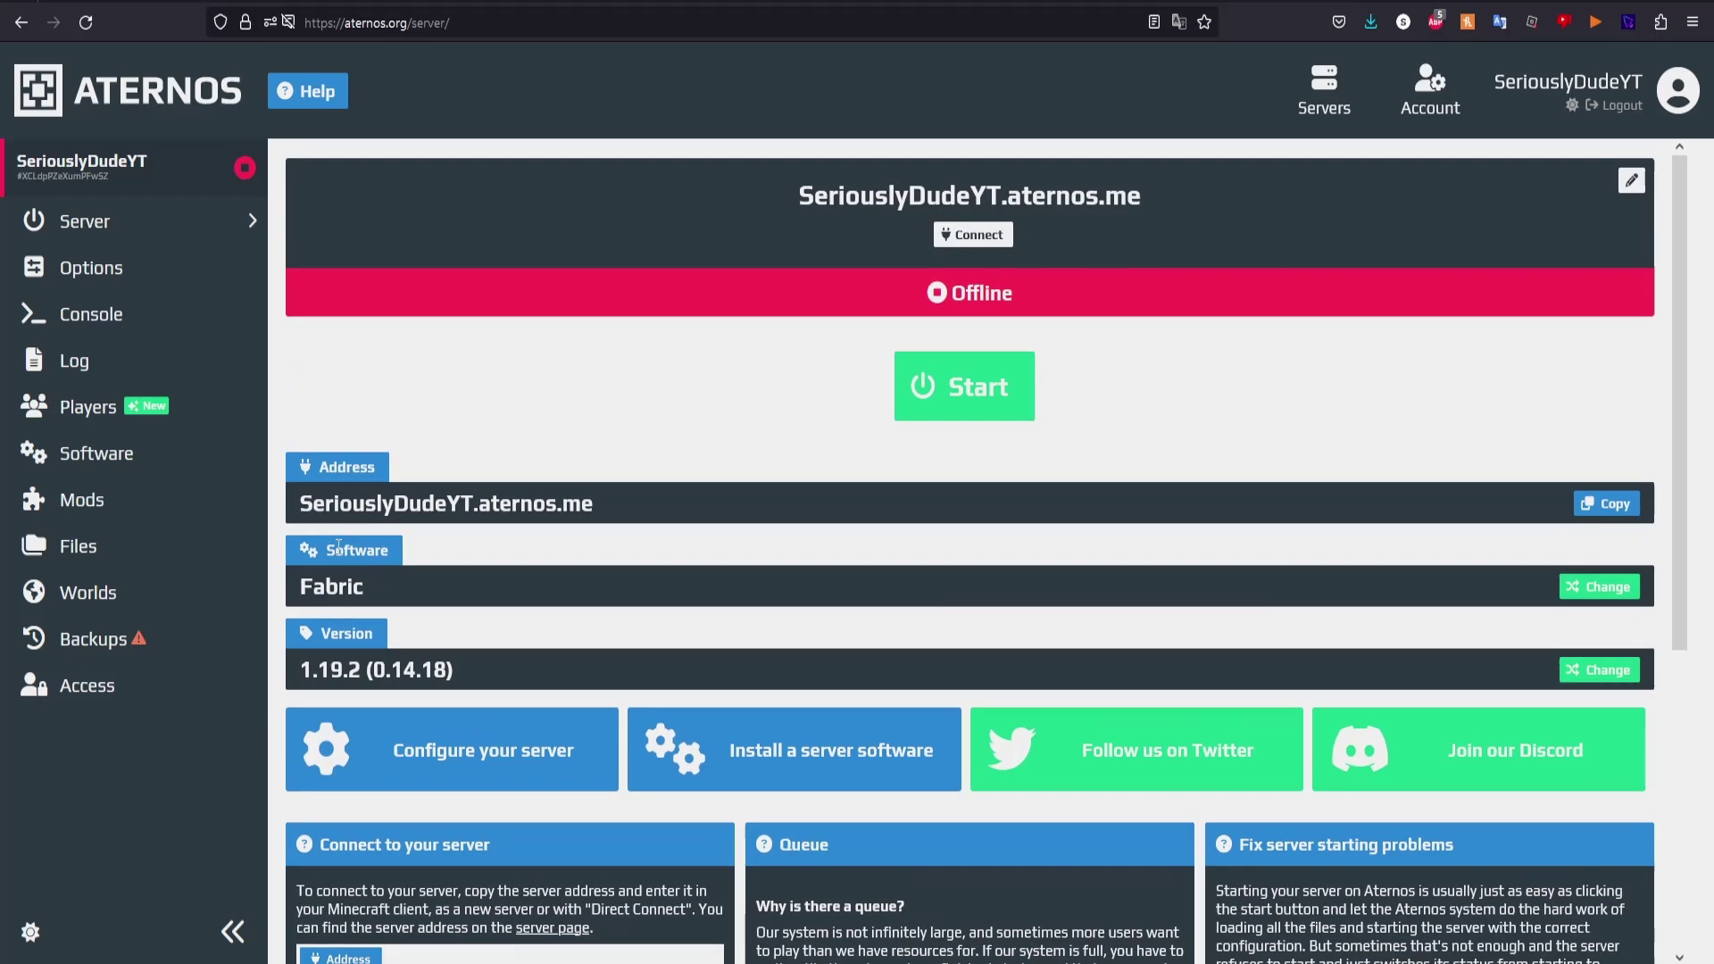
- Open the Fabric API mod's version list from the Mods catalogue
left_click(82, 499)
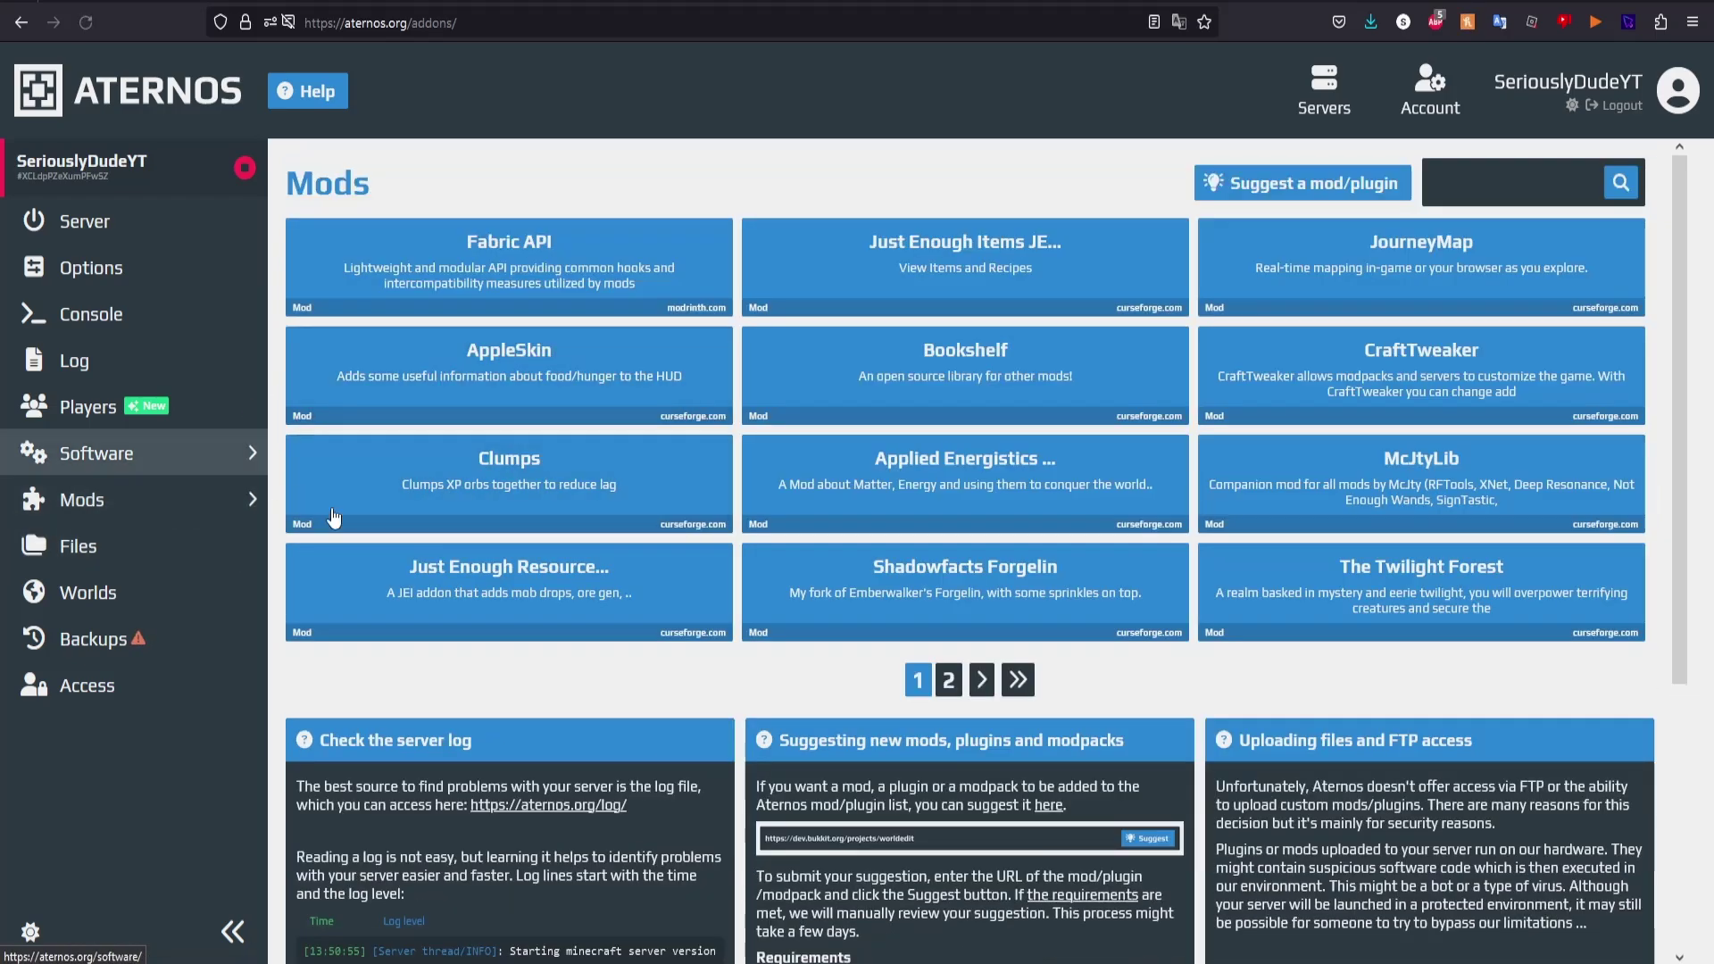
left_click(629, 257)
type("cobblemo")
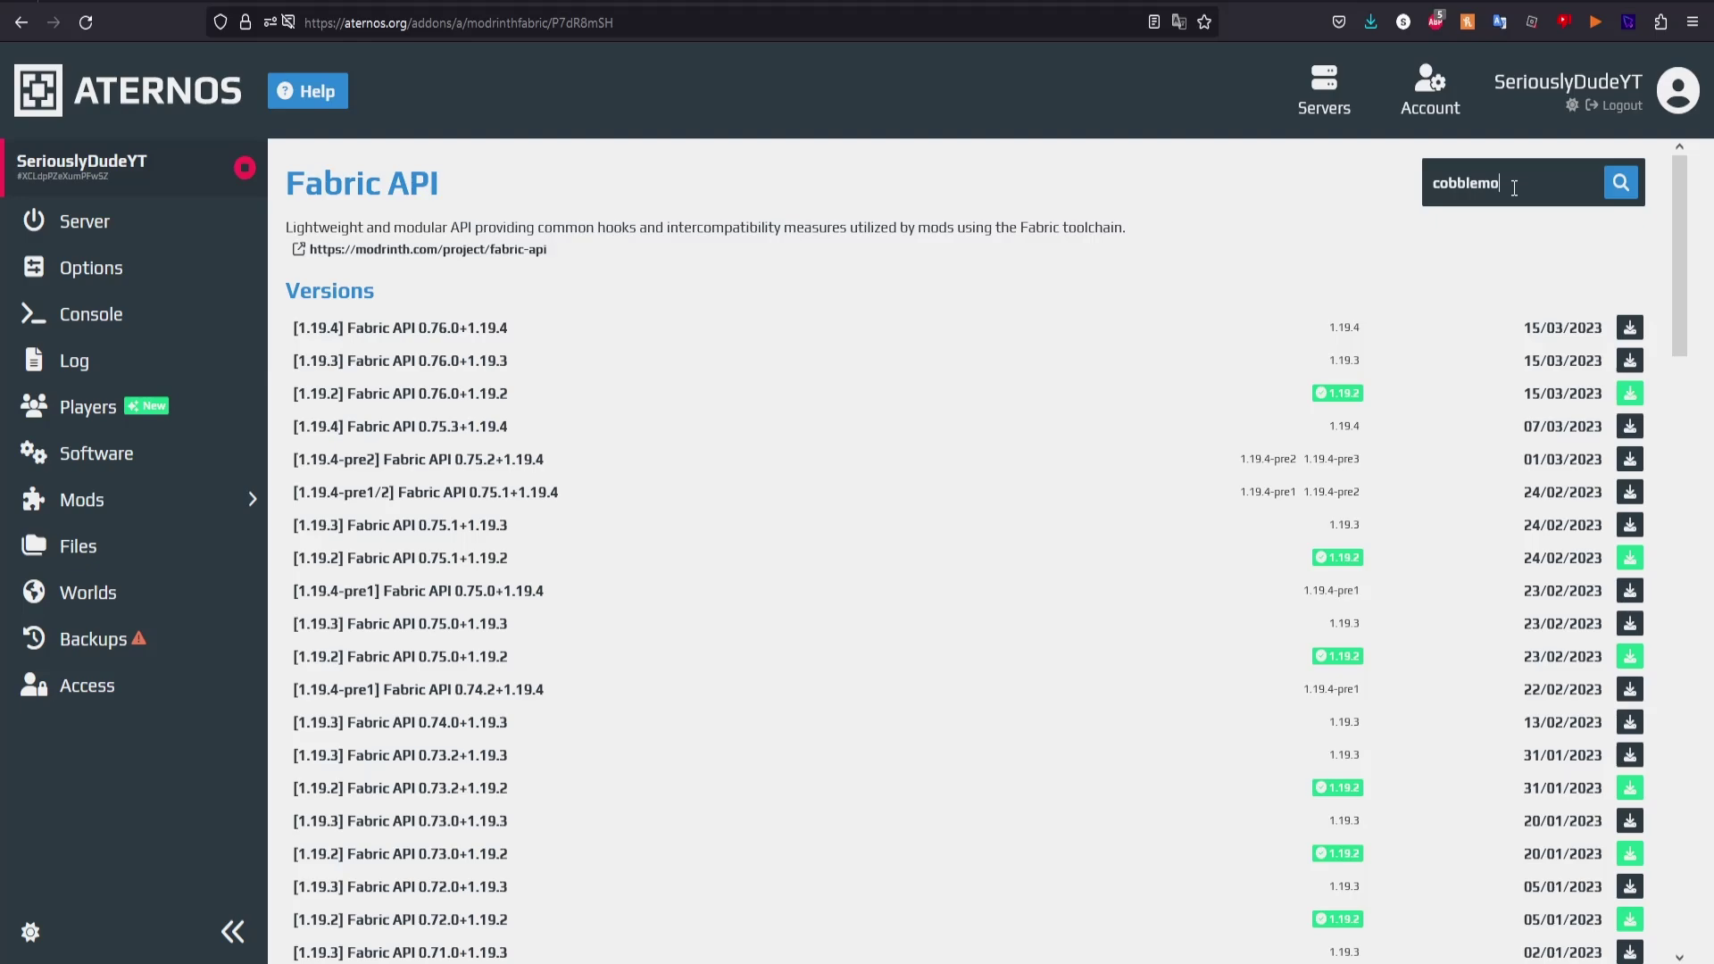
type("n")
- Search for Cobblemon and install its Architectury API dependency, Fabric 1.19.2 v6.5.69
key("Return")
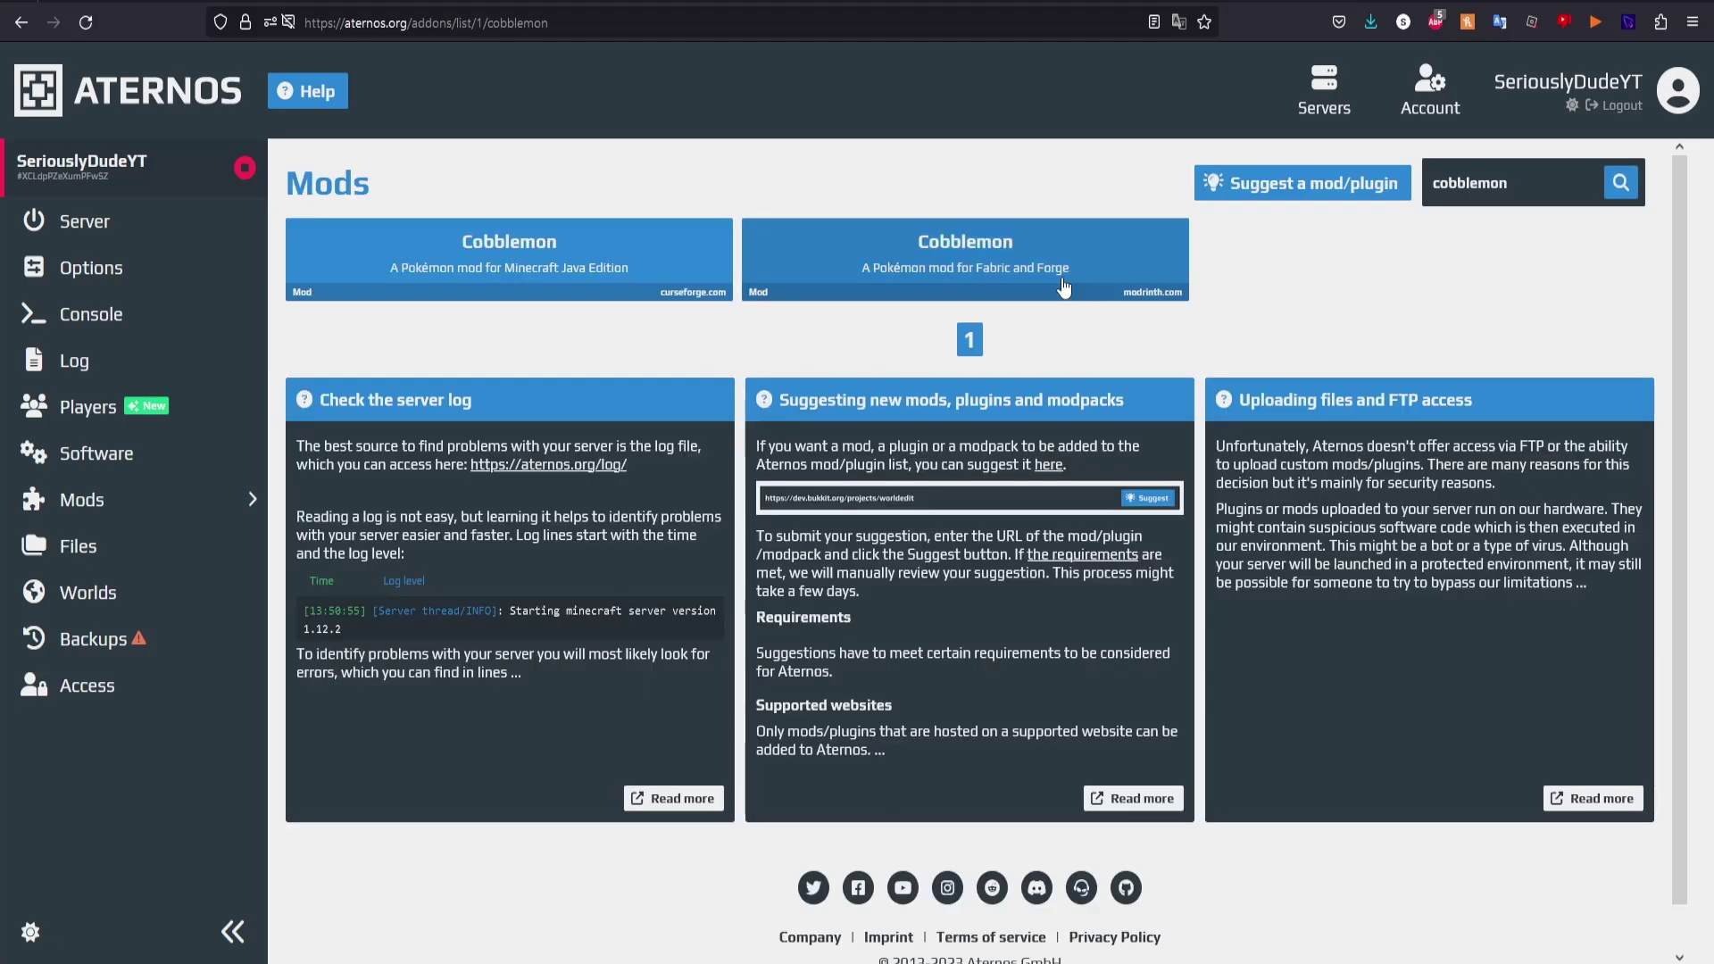
left_click(992, 268)
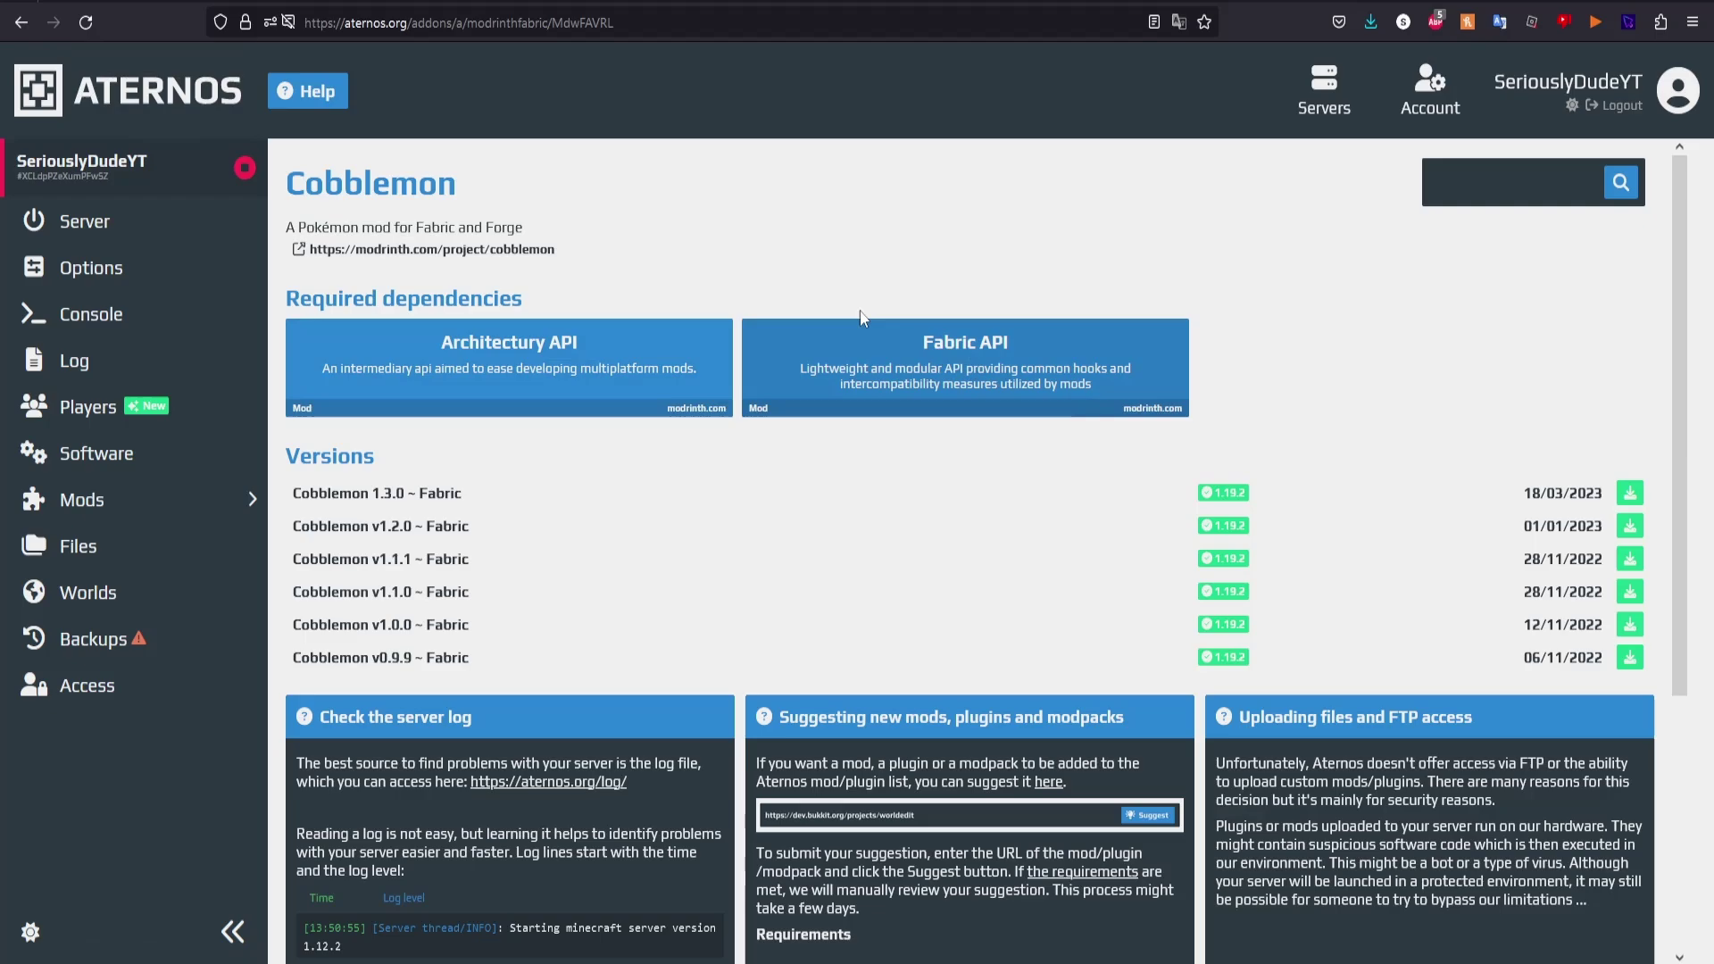
left_click(533, 347)
scroll(507, 491, "down", 2)
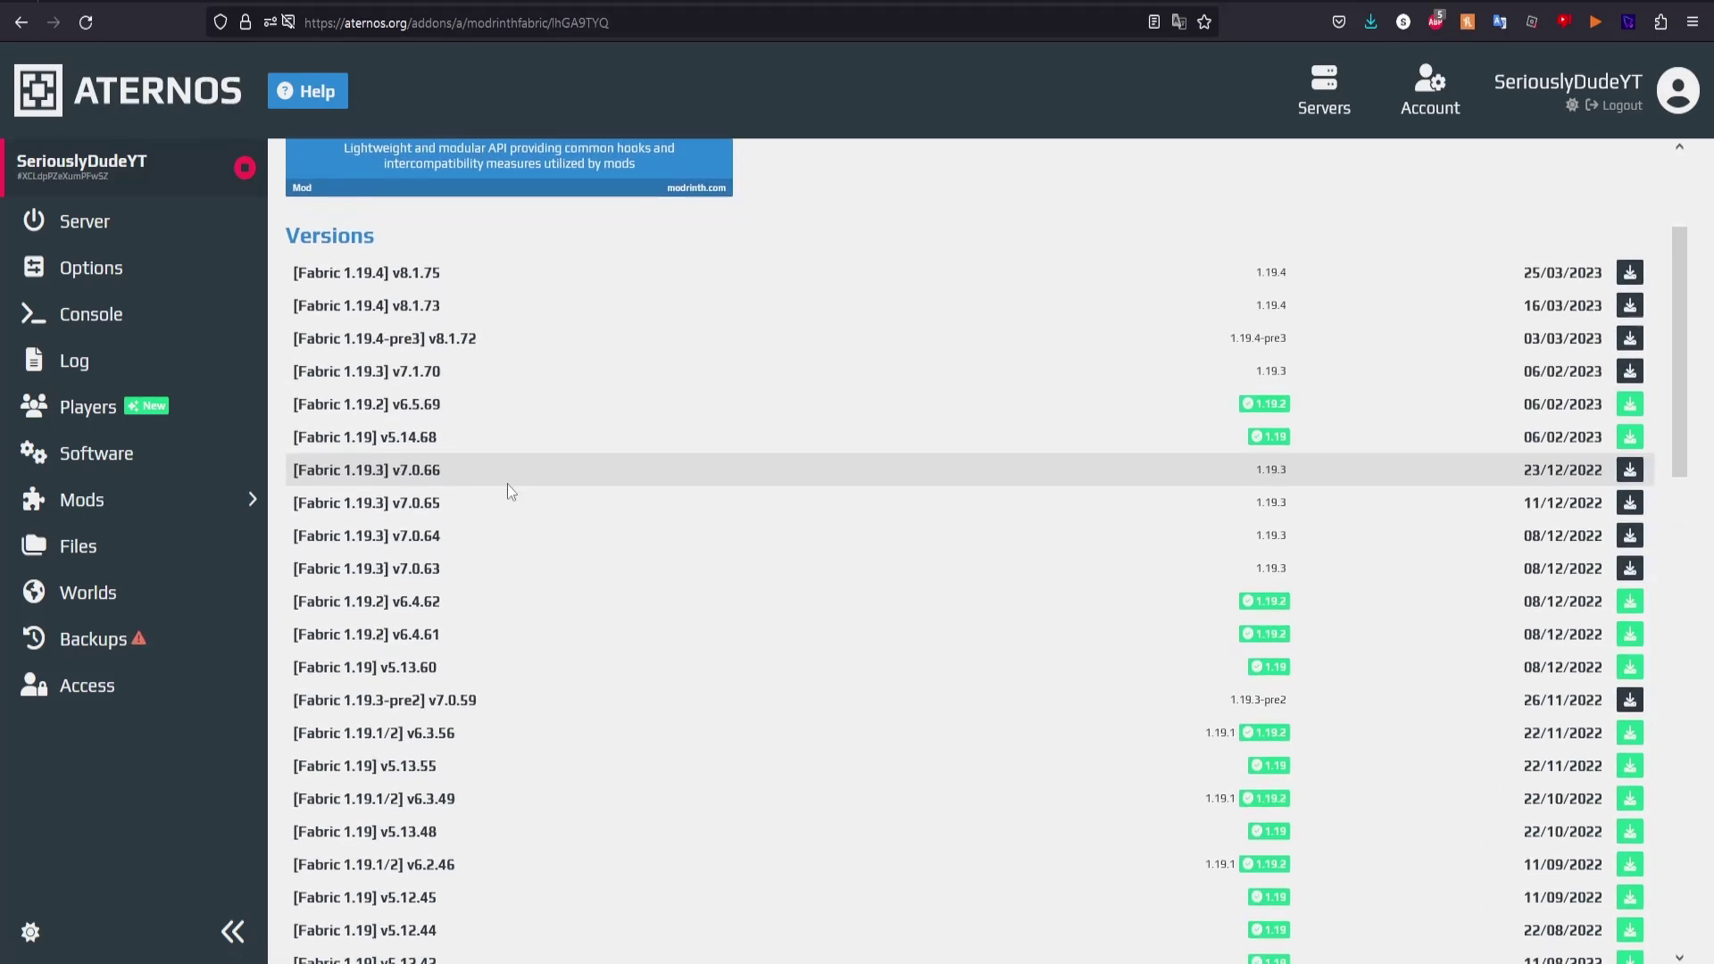
left_click(1630, 403)
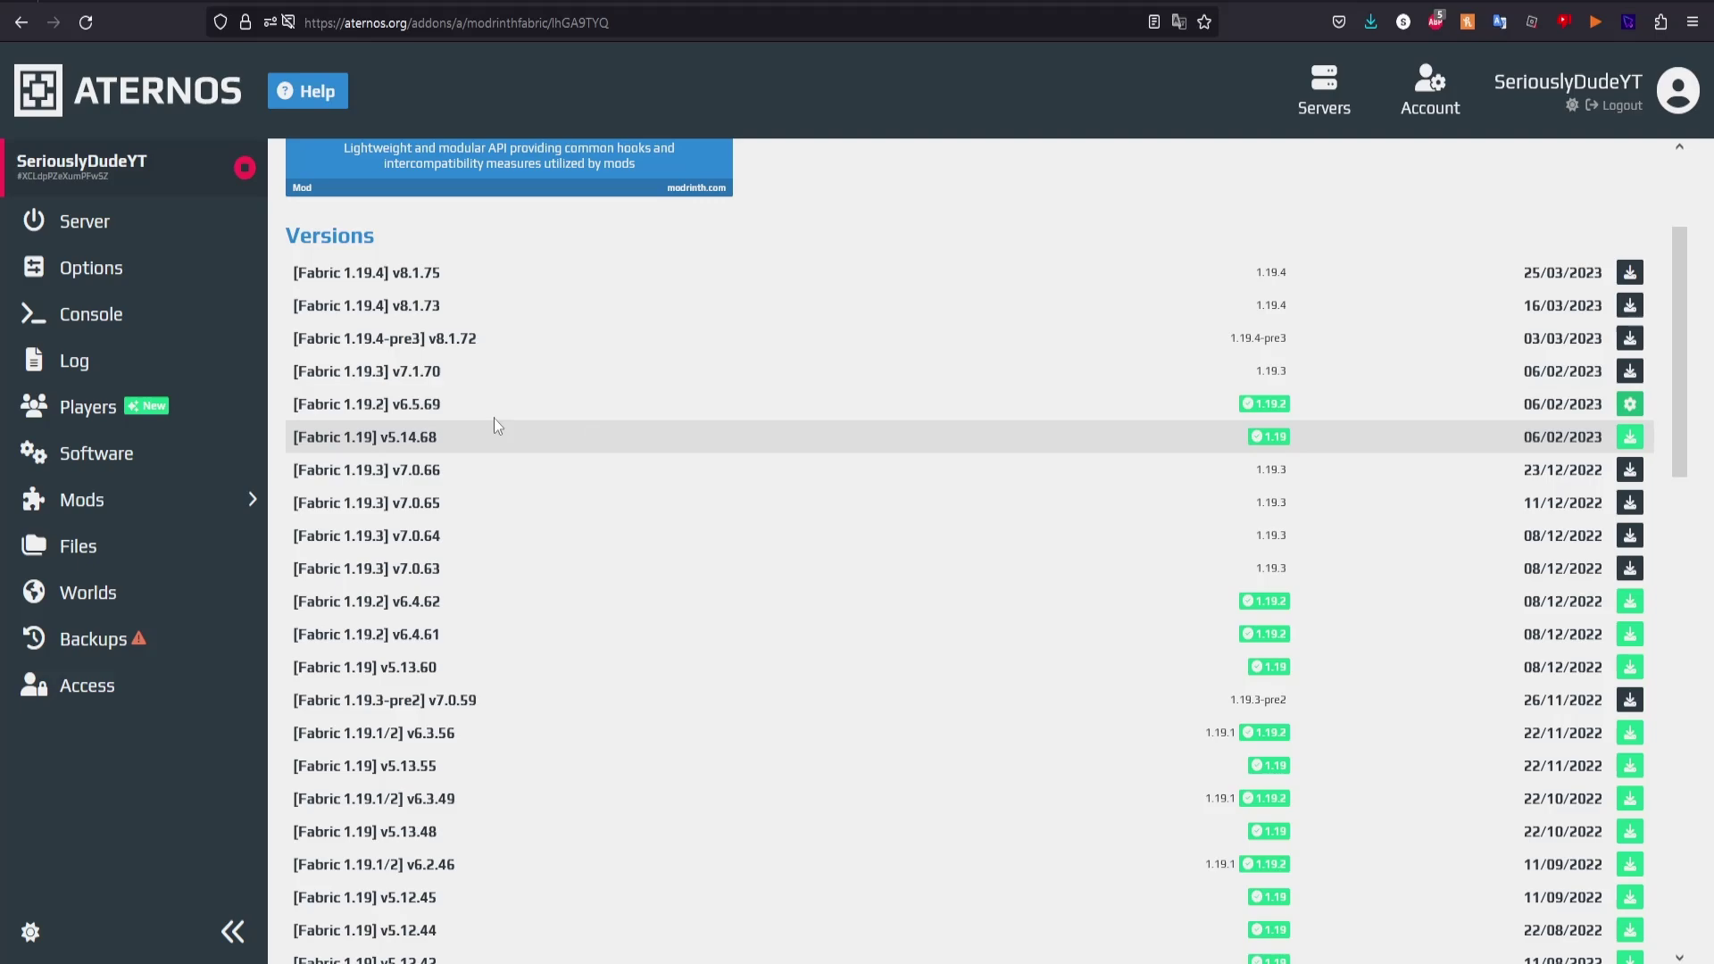
scroll(938, 422, "up", 3)
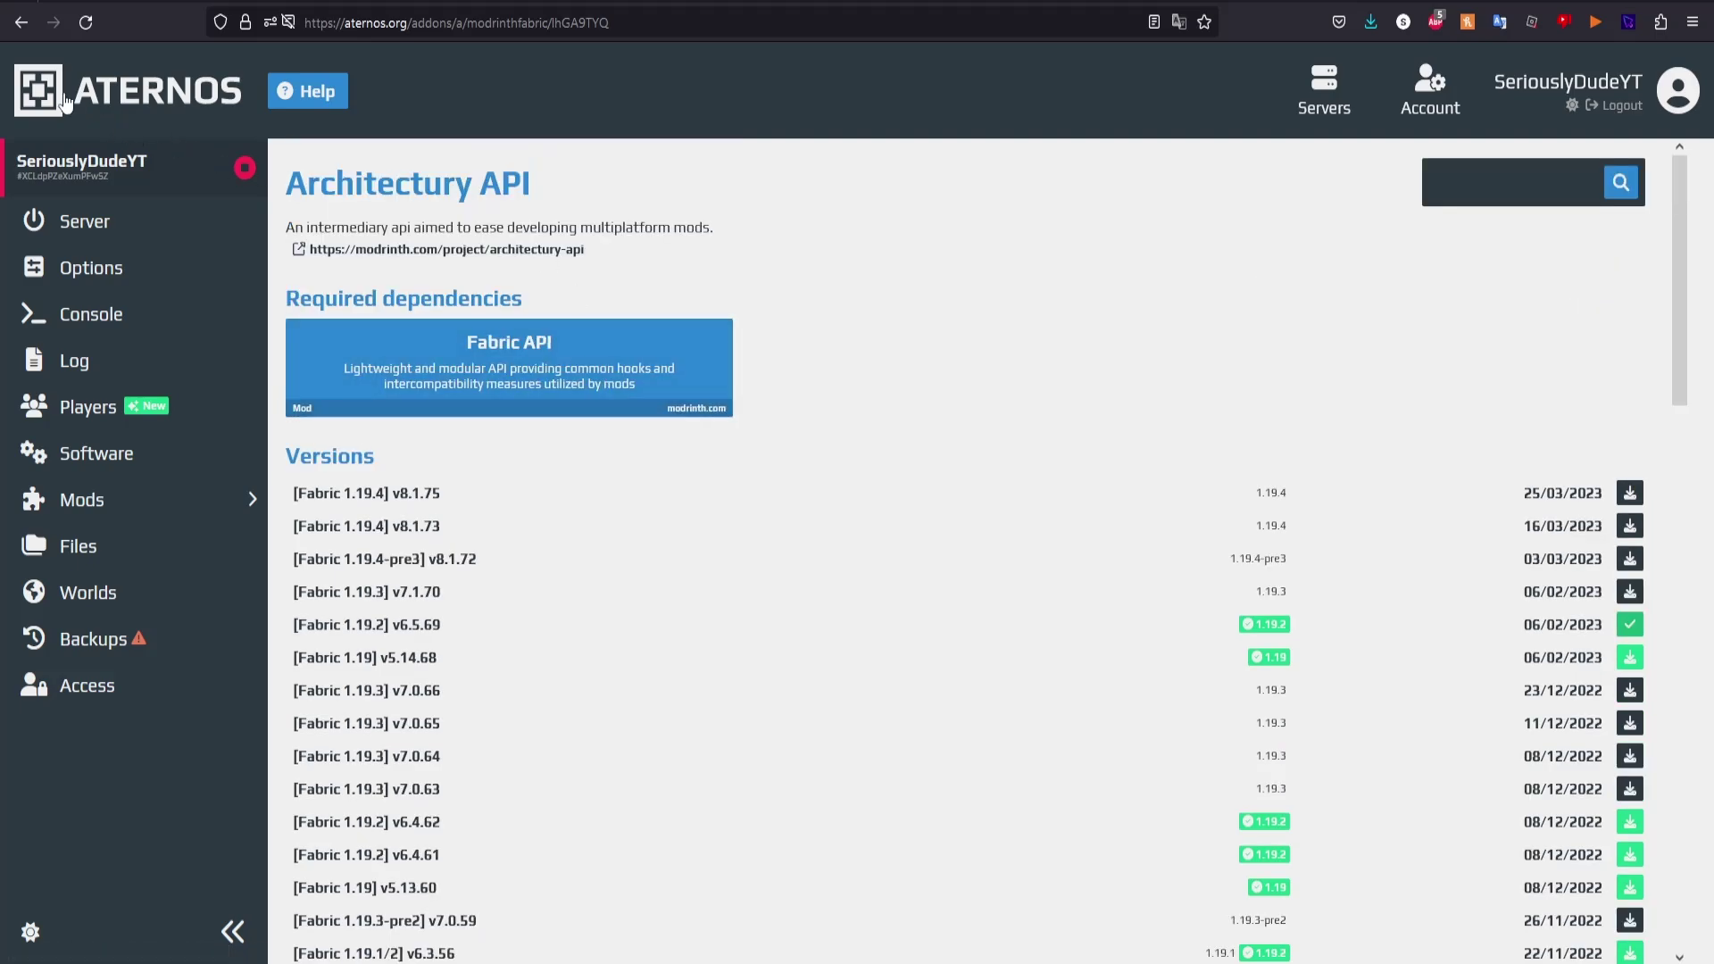
- Go back to the Cobblemon page and install Cobblemon 1.3.0 for Fabric
key("alt+Left")
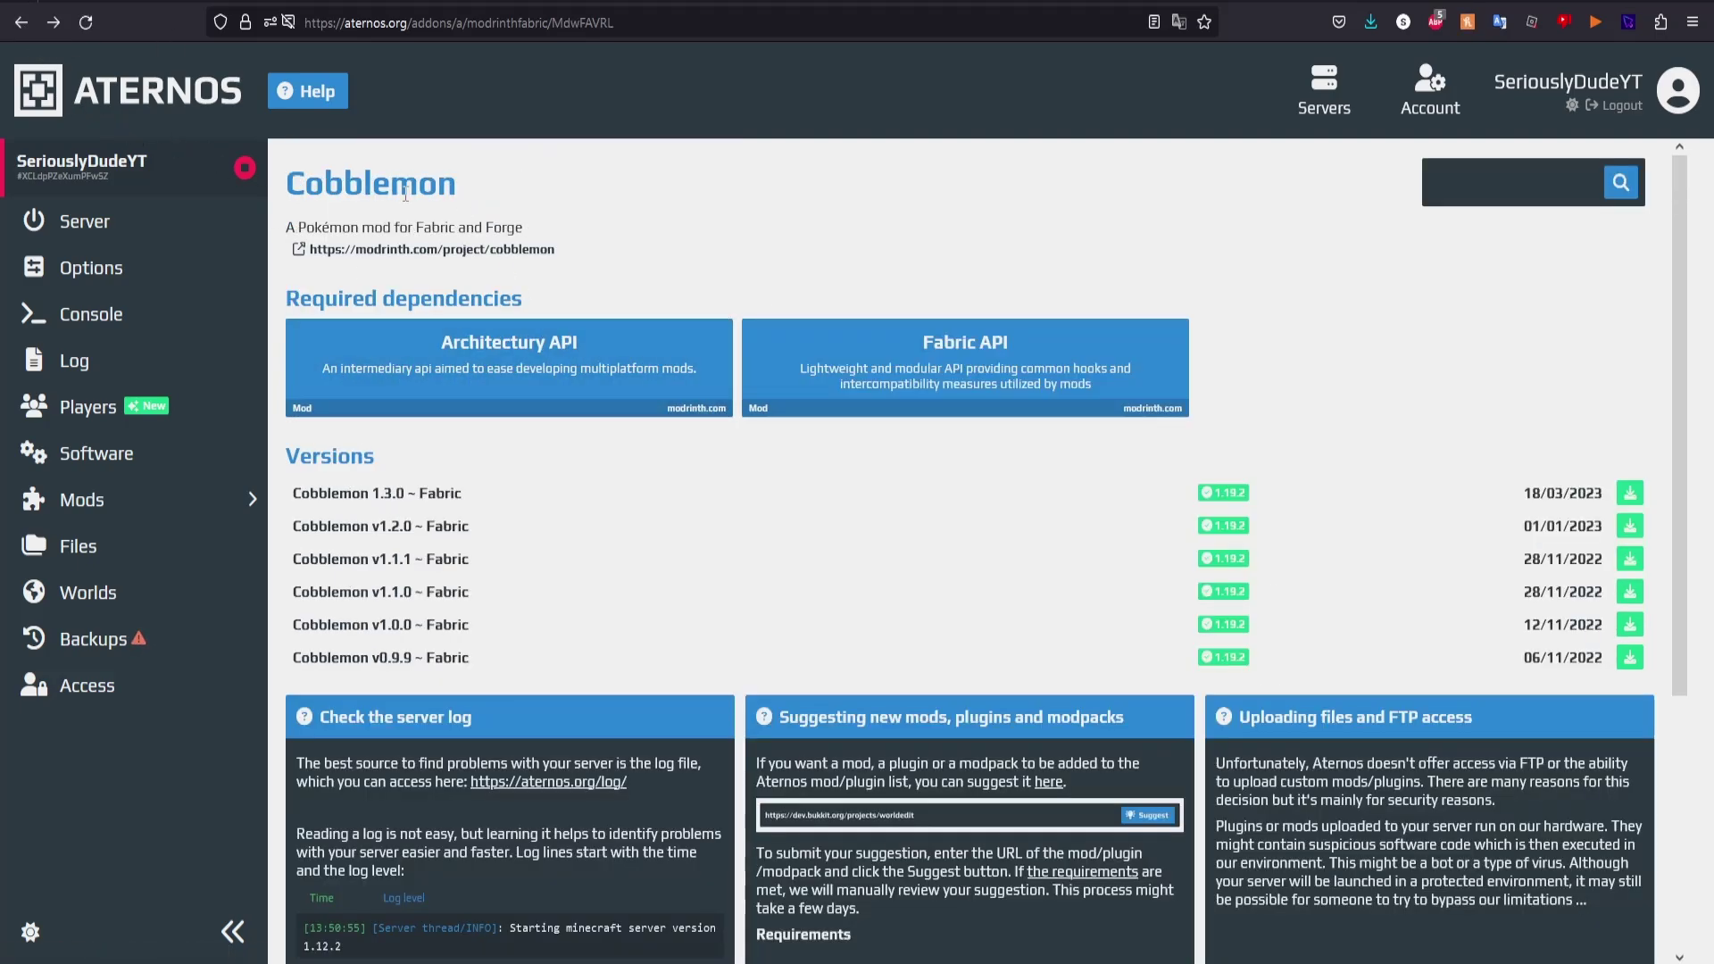
double_click(334, 174)
left_click(730, 205)
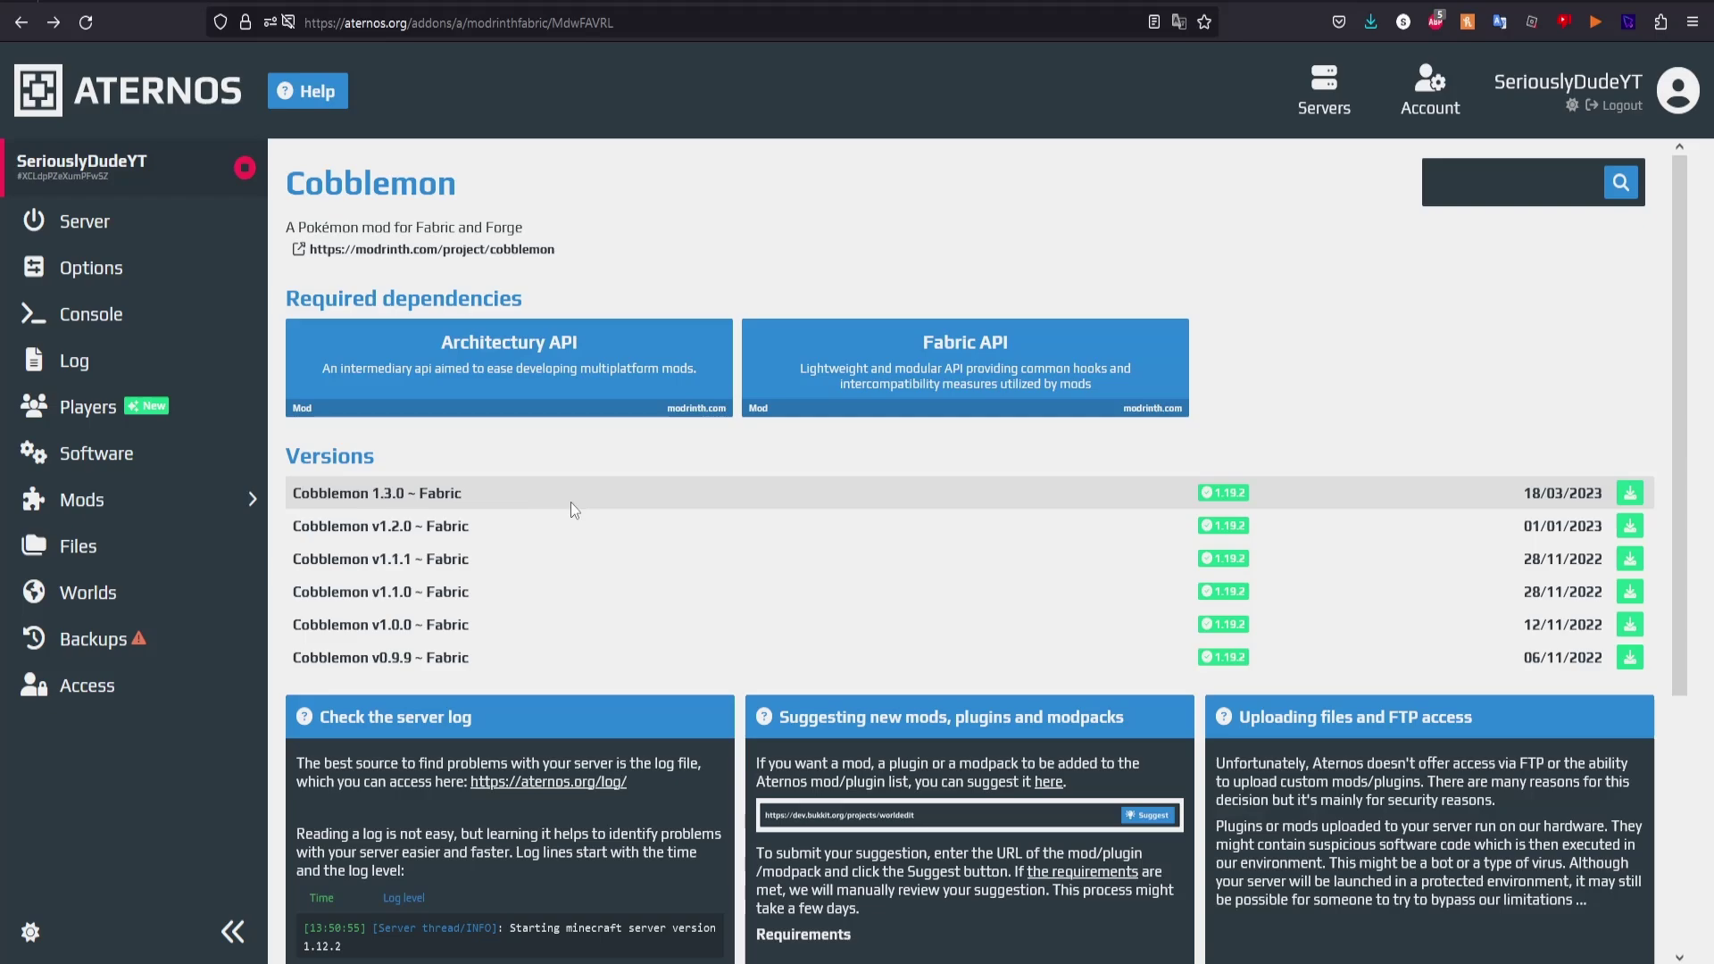
left_click(1631, 493)
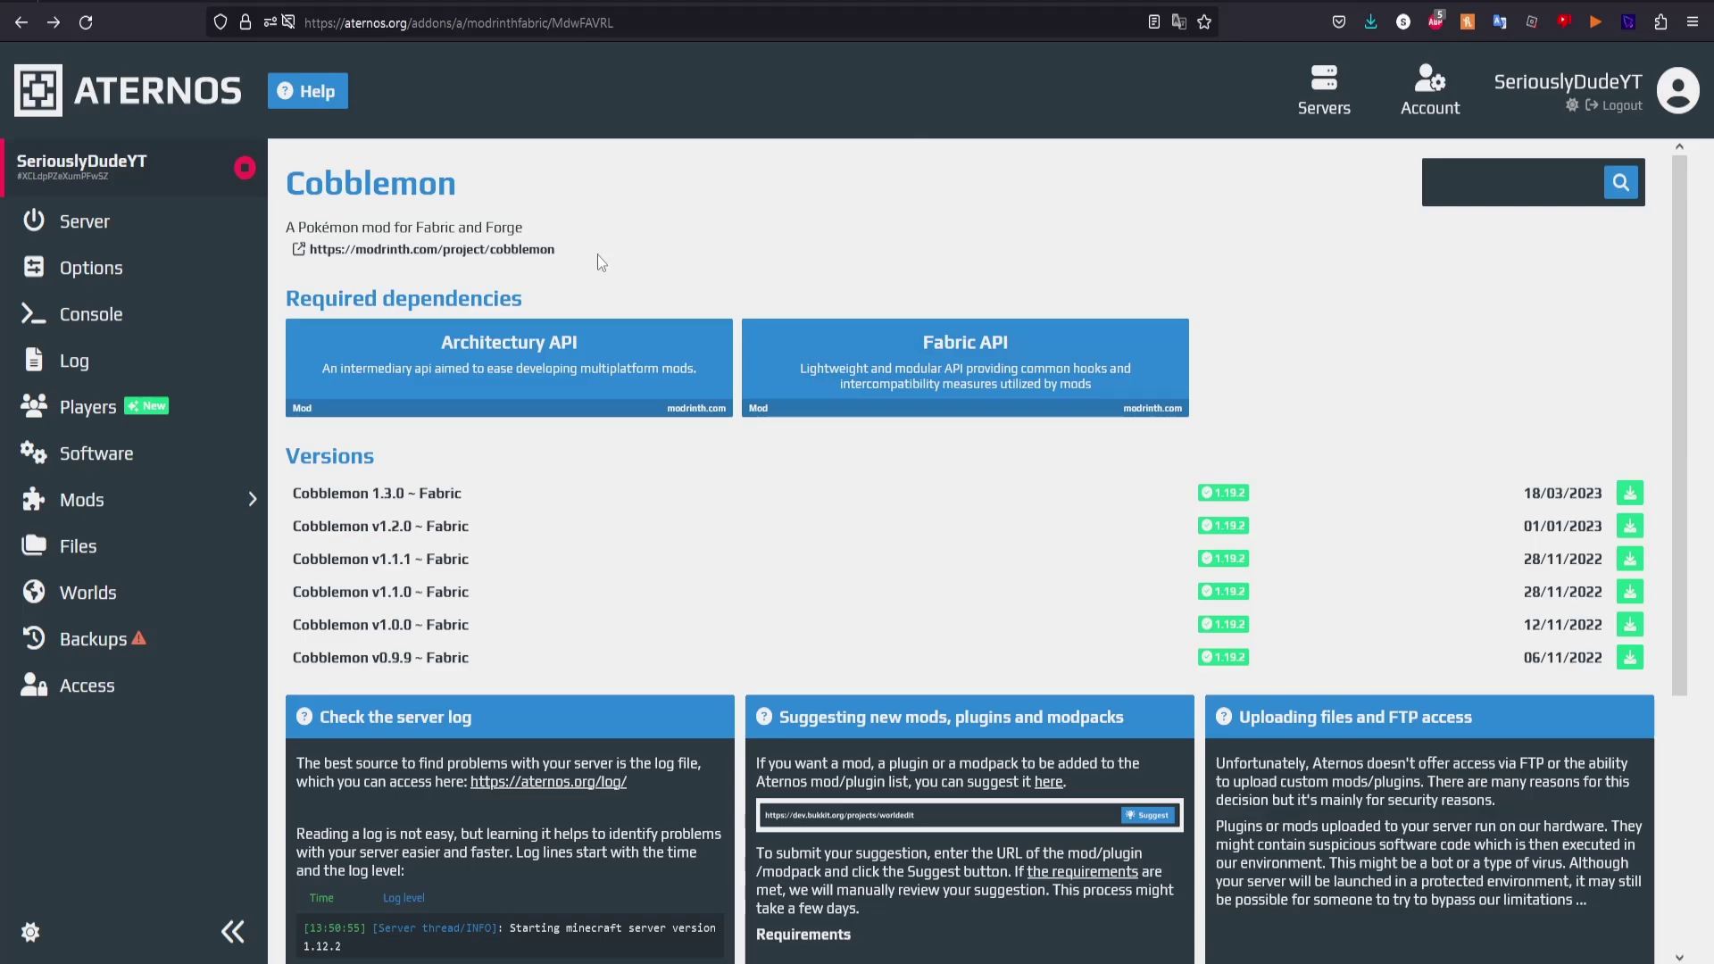
- Copy the online server's address from its overview page for use in Minecraft
left_click(85, 221)
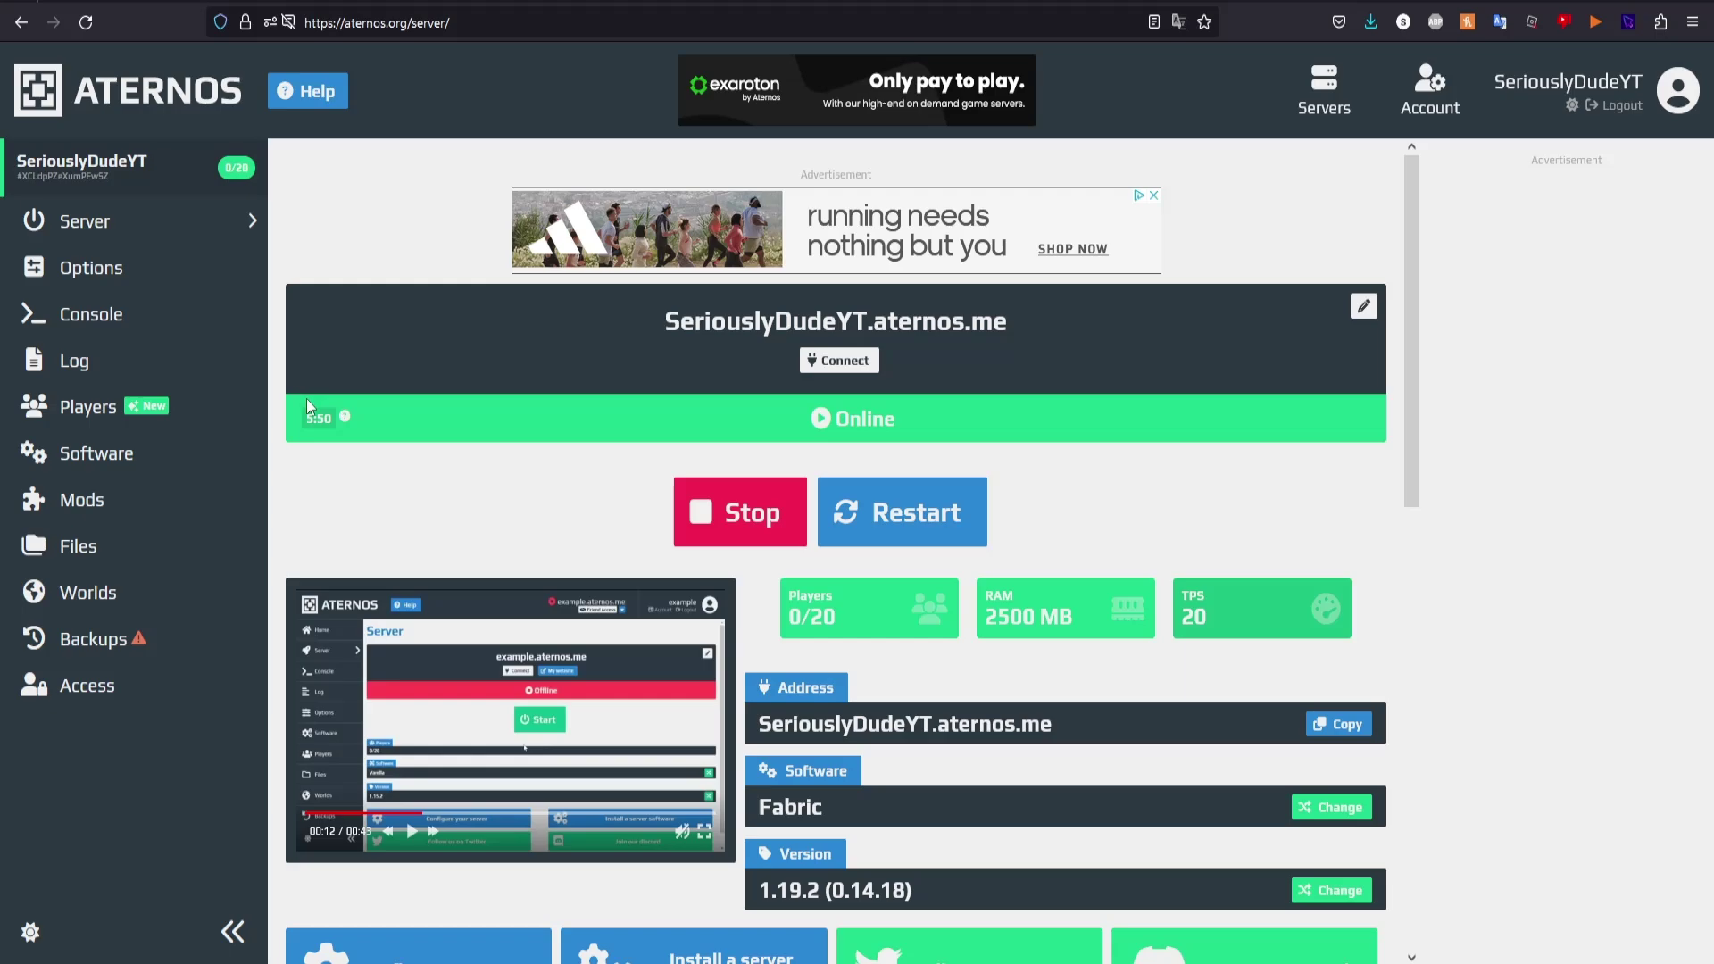
double_click(841, 323)
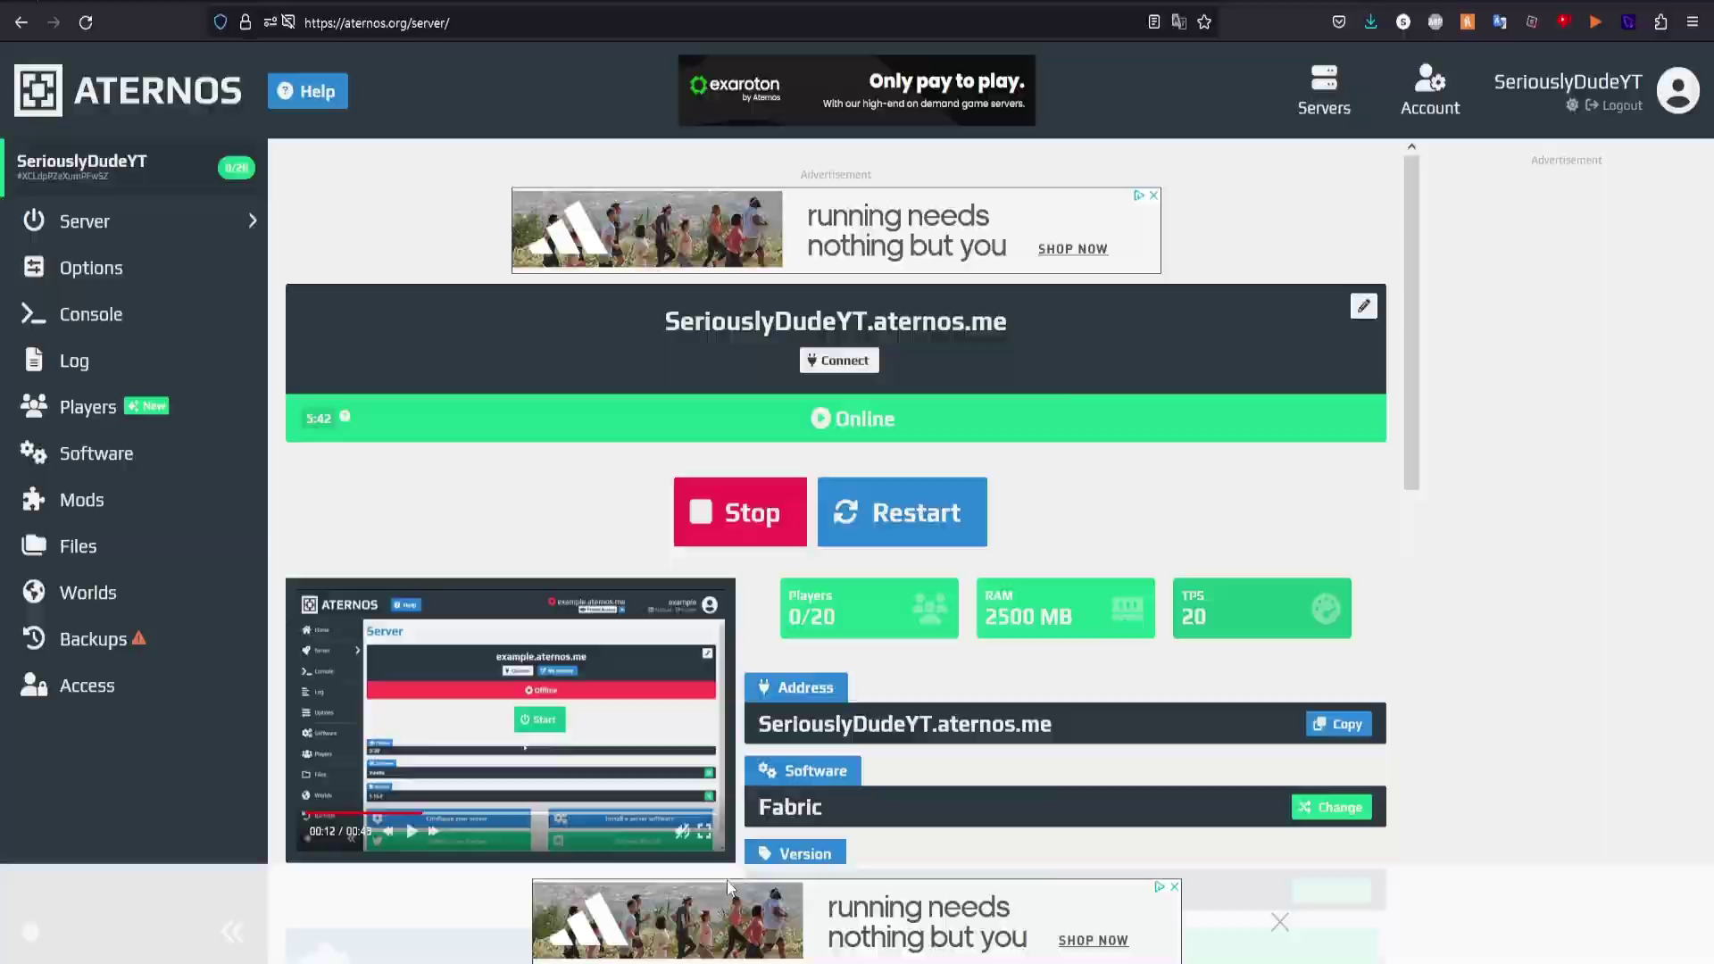
key("alt+Tab")
- Join the Aternos server through Multiplayer Direct Connection
left_click(1172, 393)
left_click(856, 806)
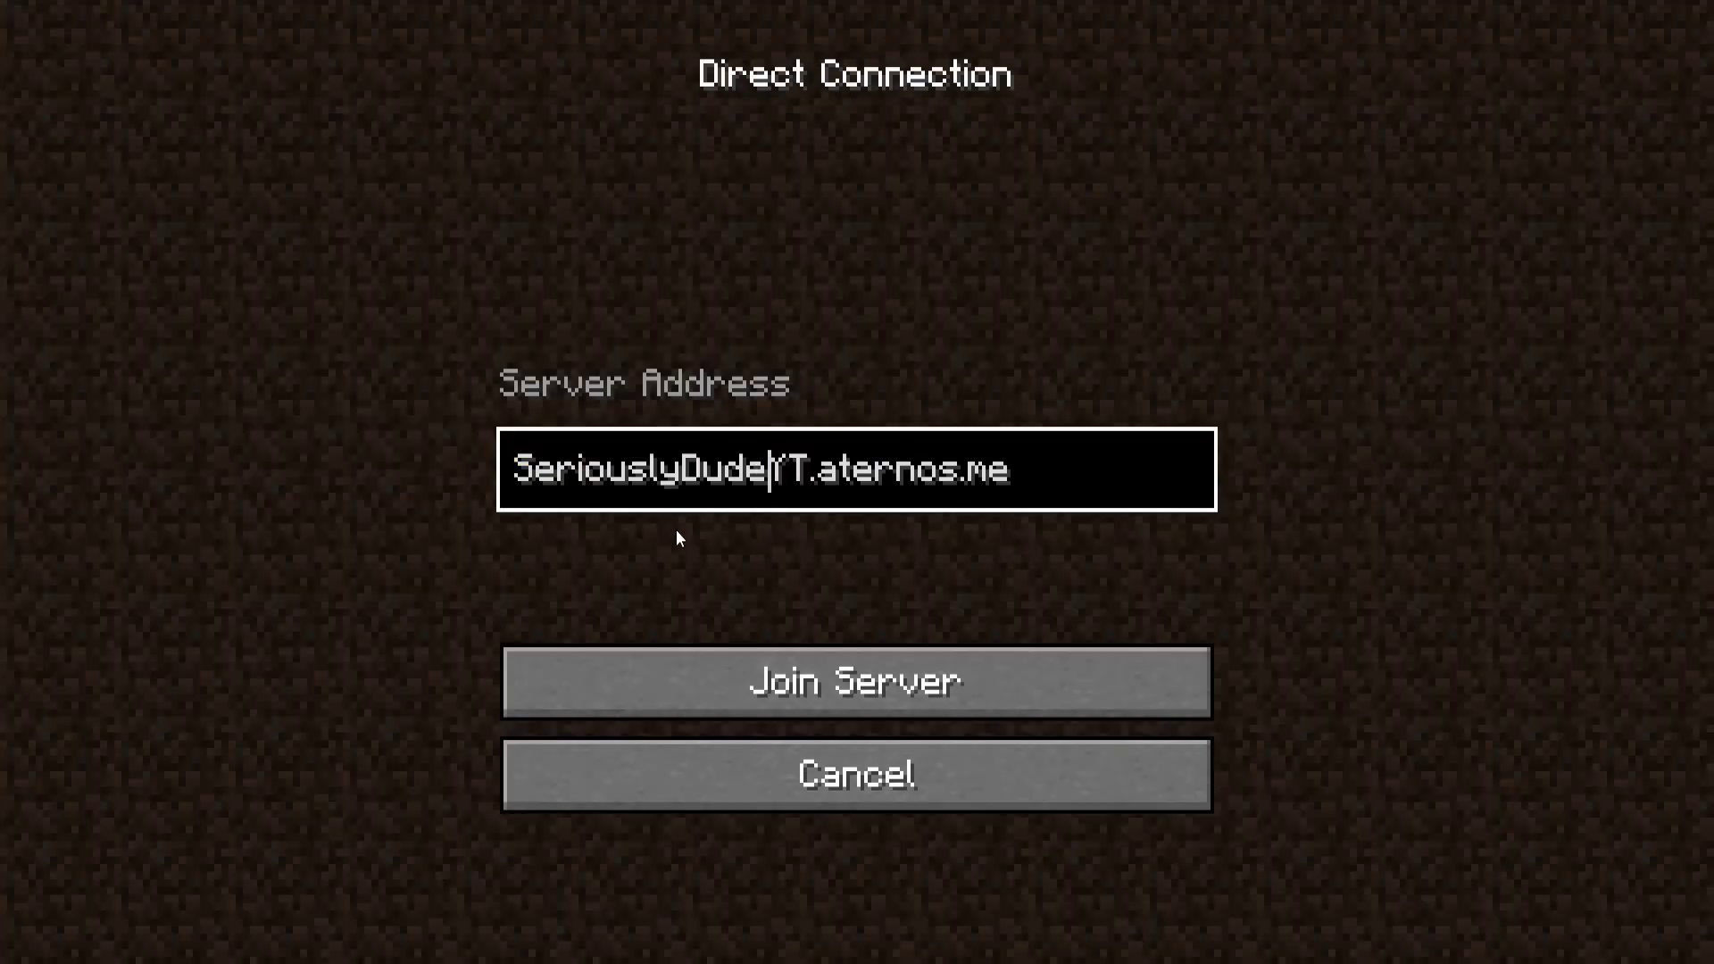
left_click(901, 666)
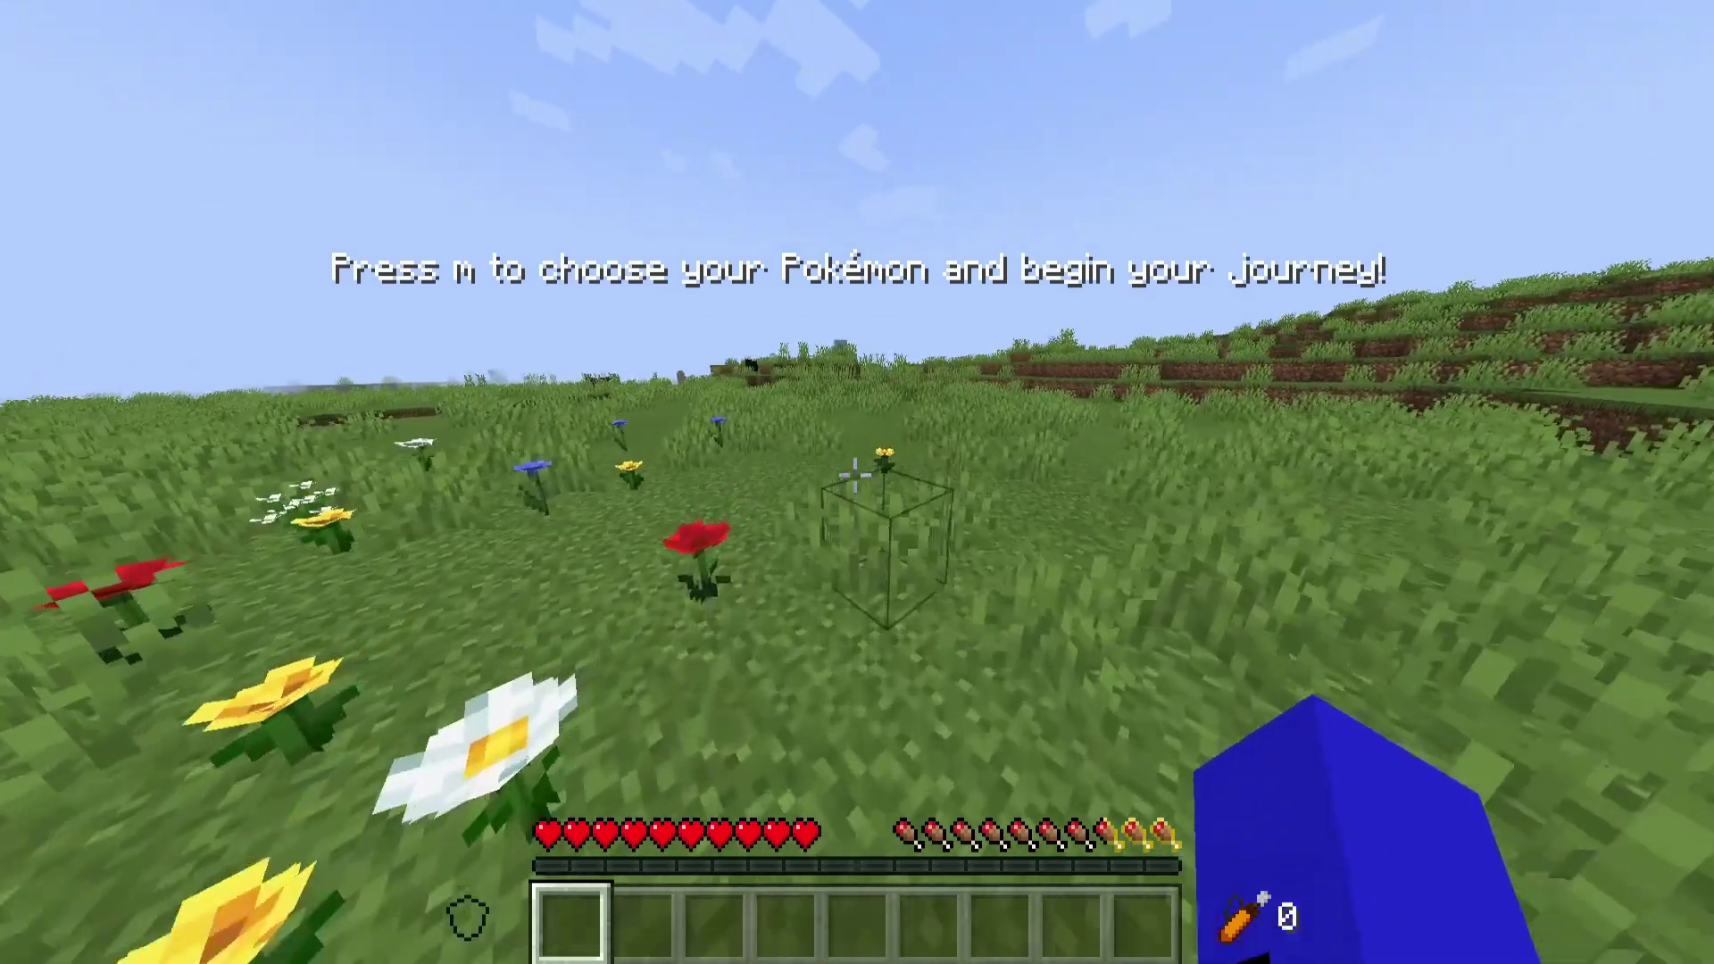
- Pick Snivy from the Unova starters as the starter Pokémon
key("m")
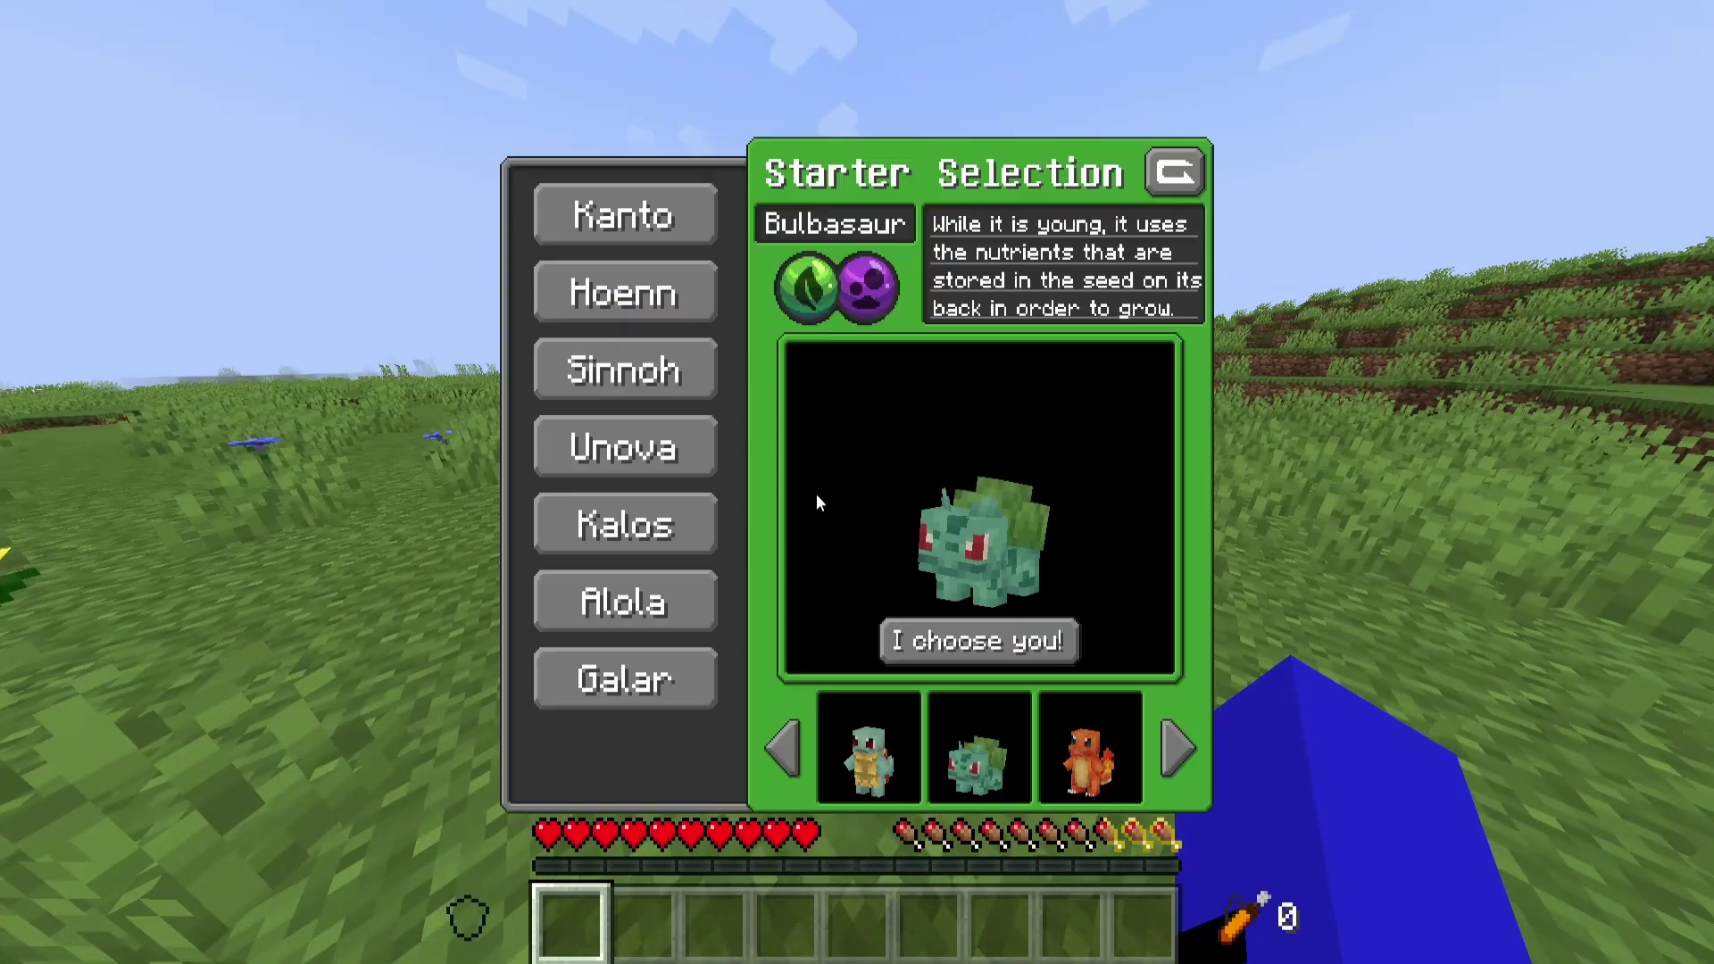
left_click(624, 525)
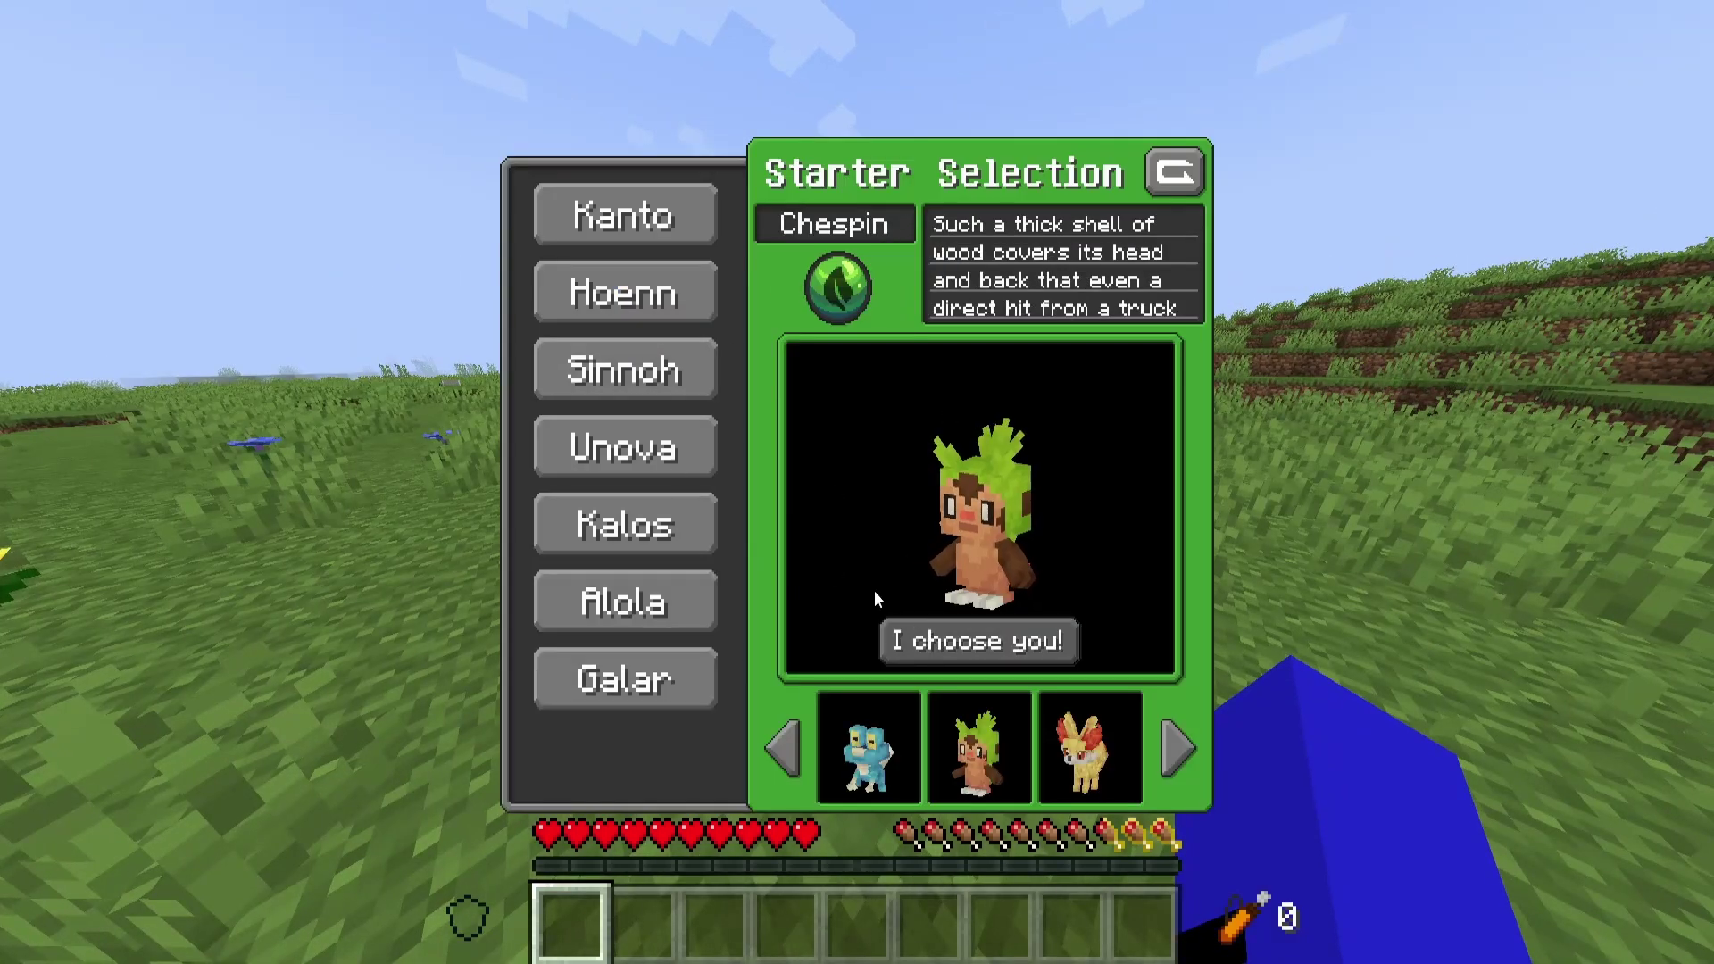
left_click(624, 447)
left_click(977, 640)
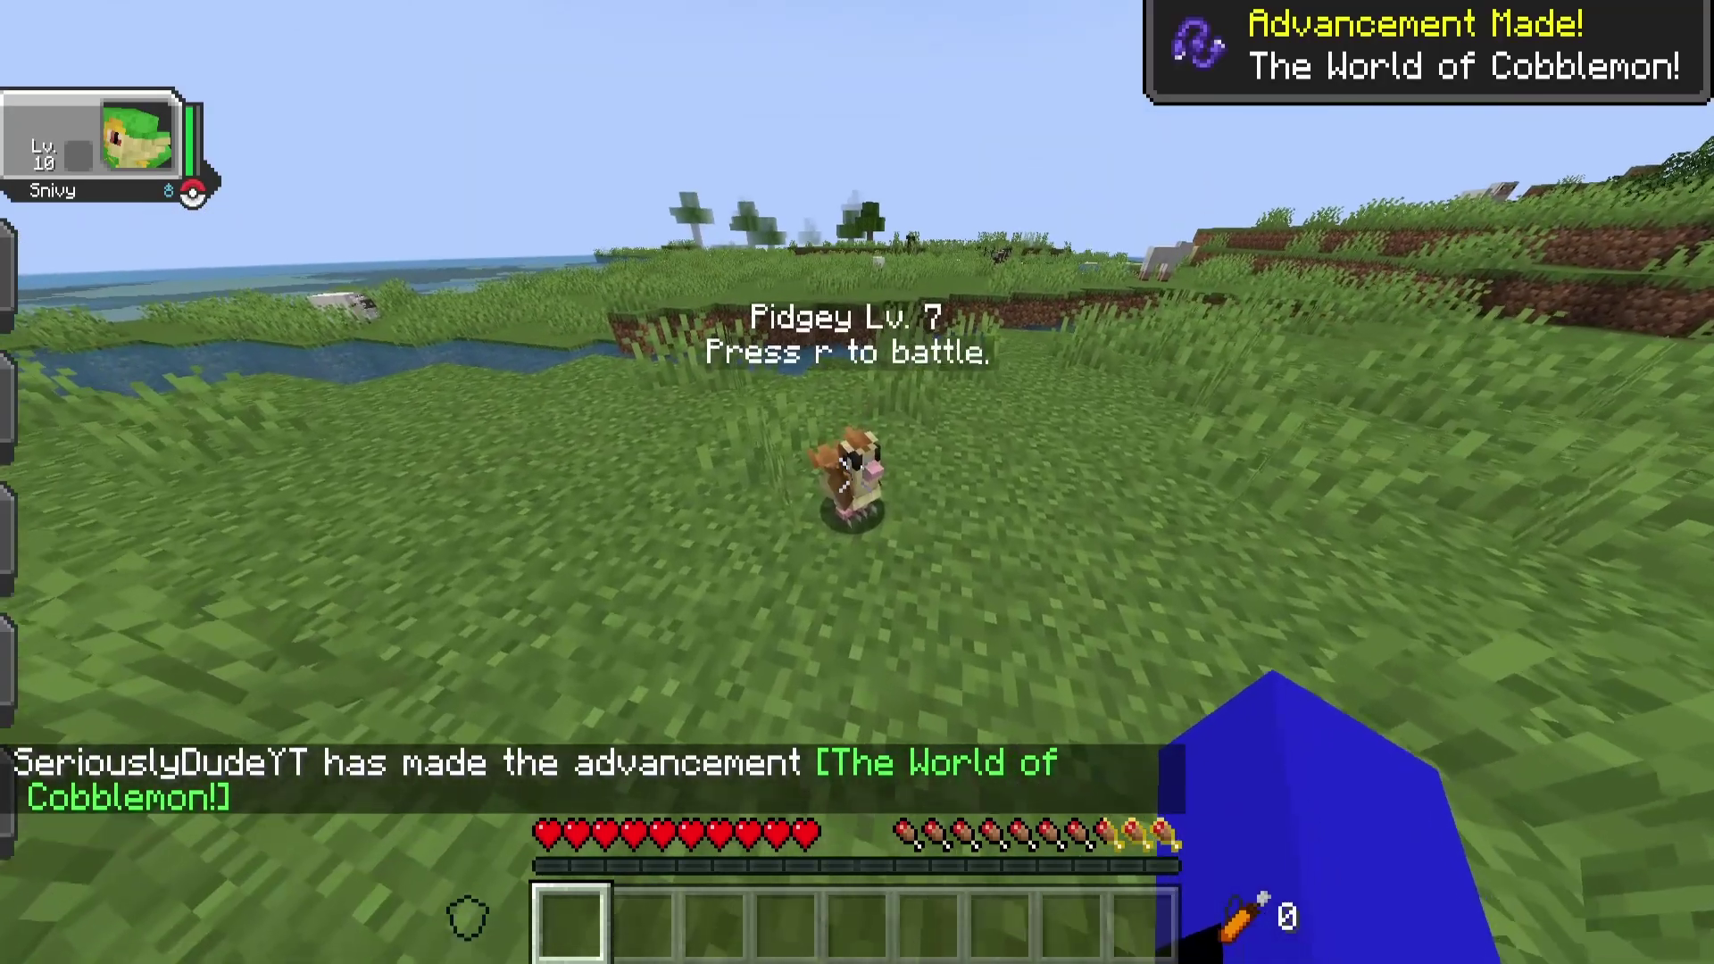
key("w")
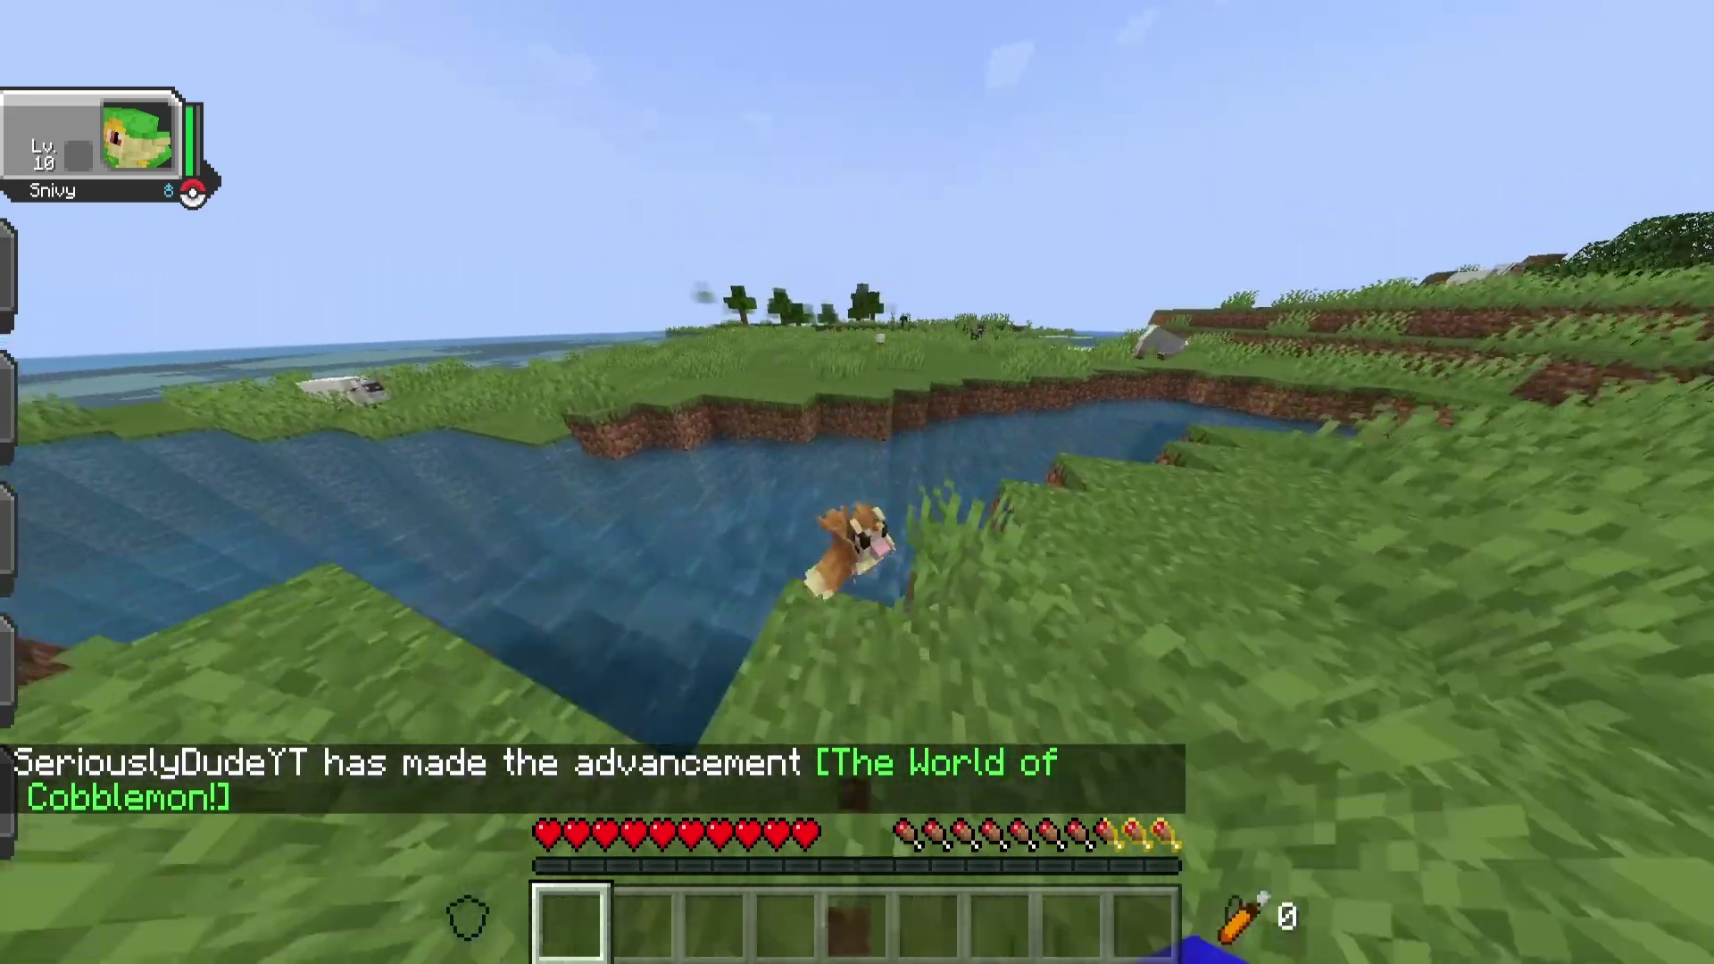
key("w")
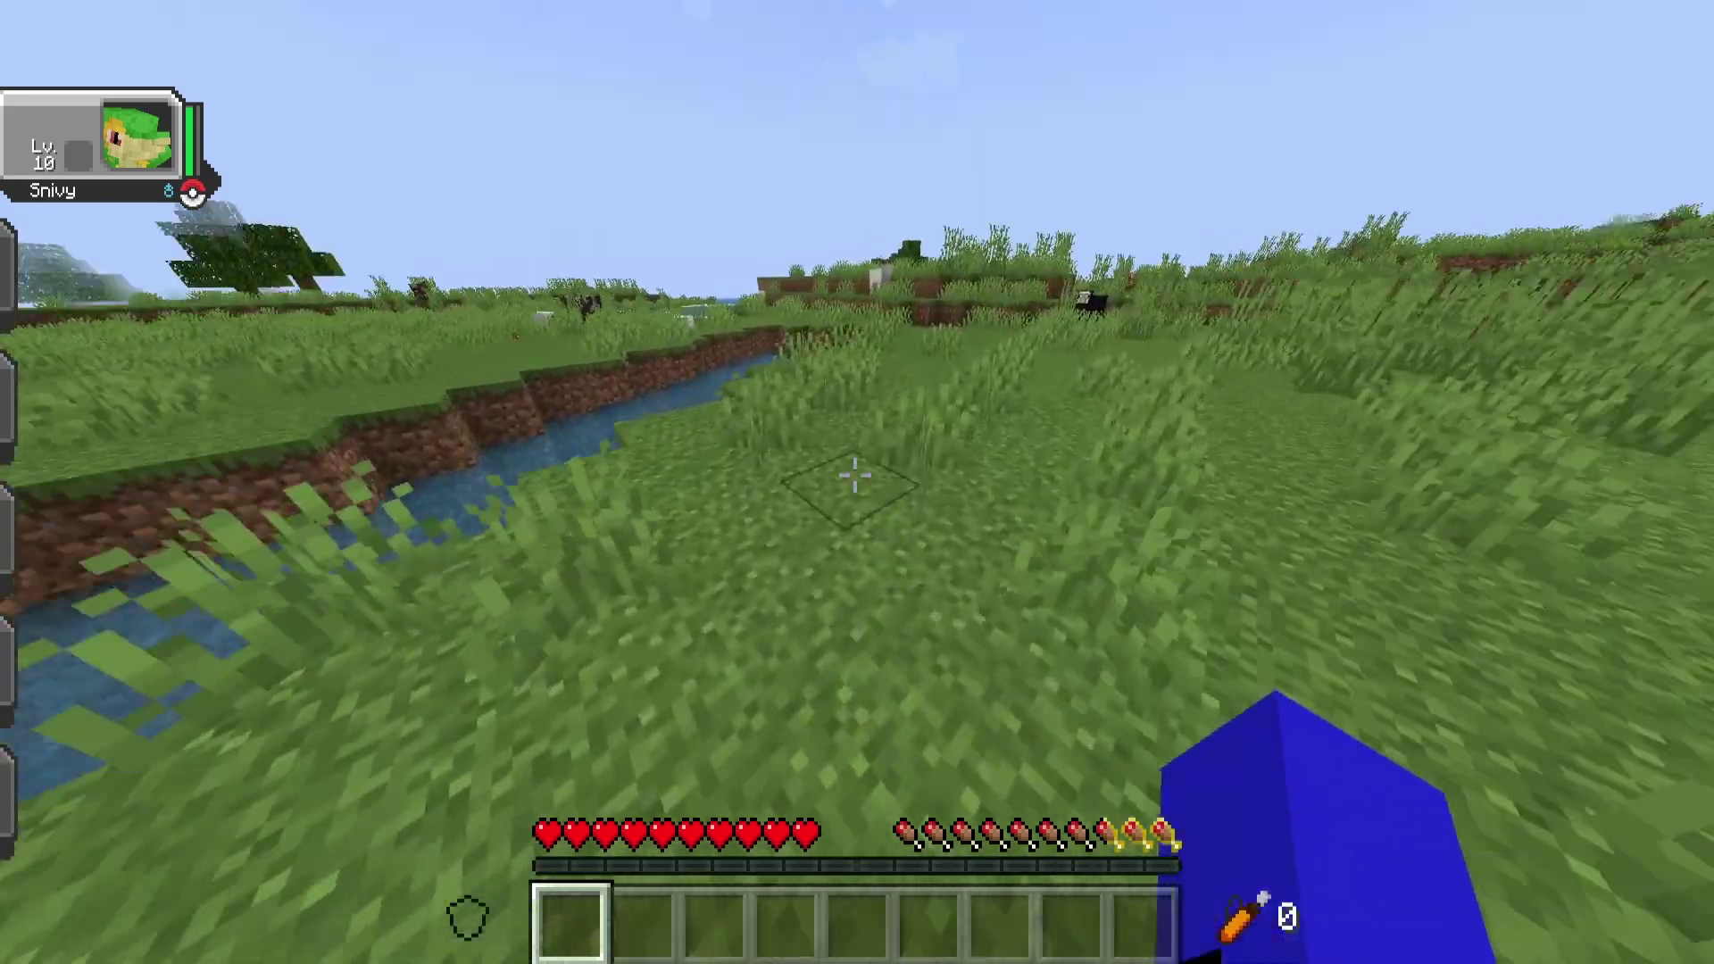
key("w")
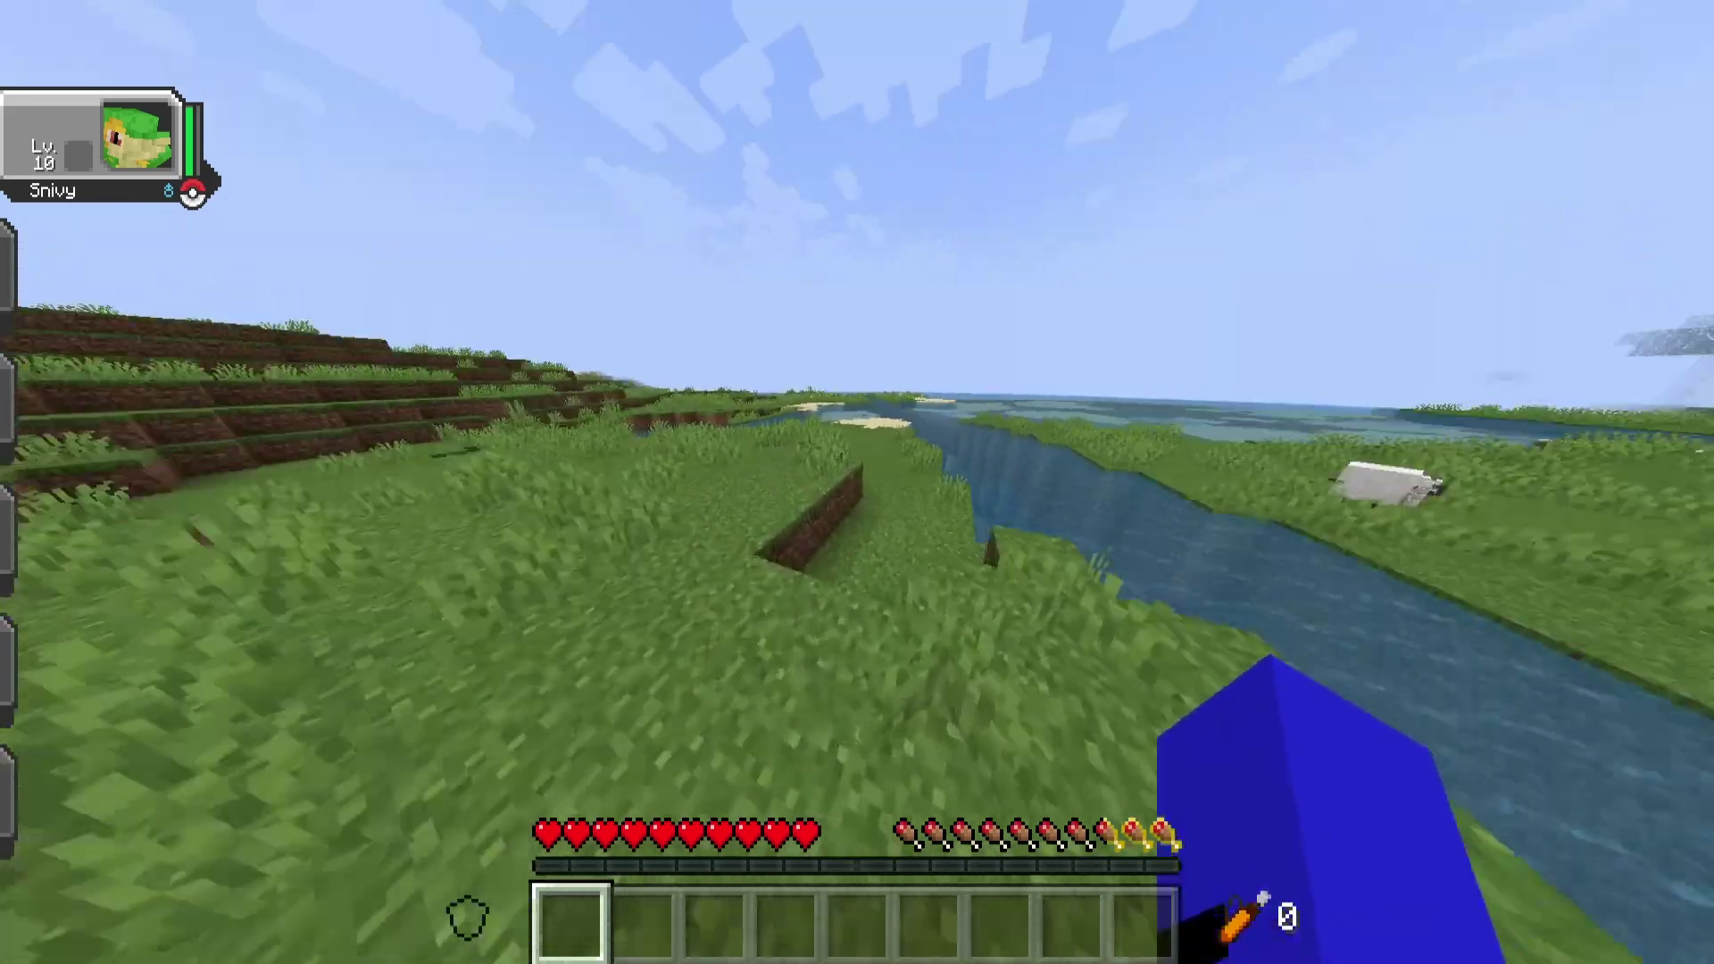
key("w")
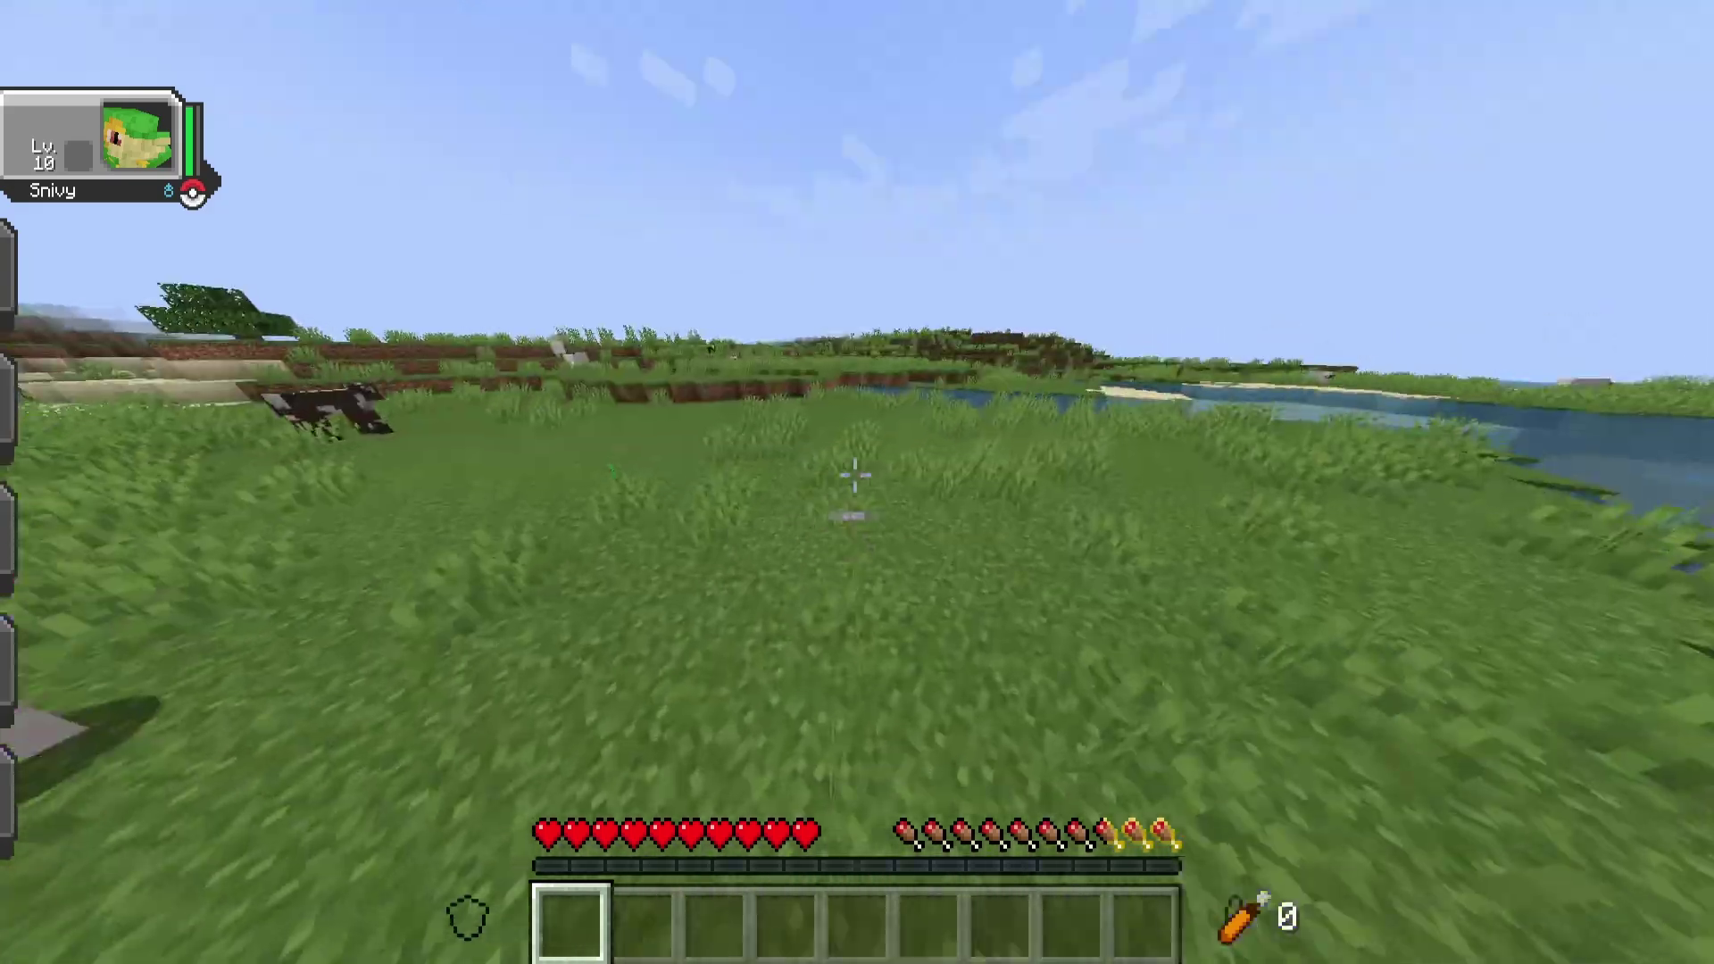
key("w")
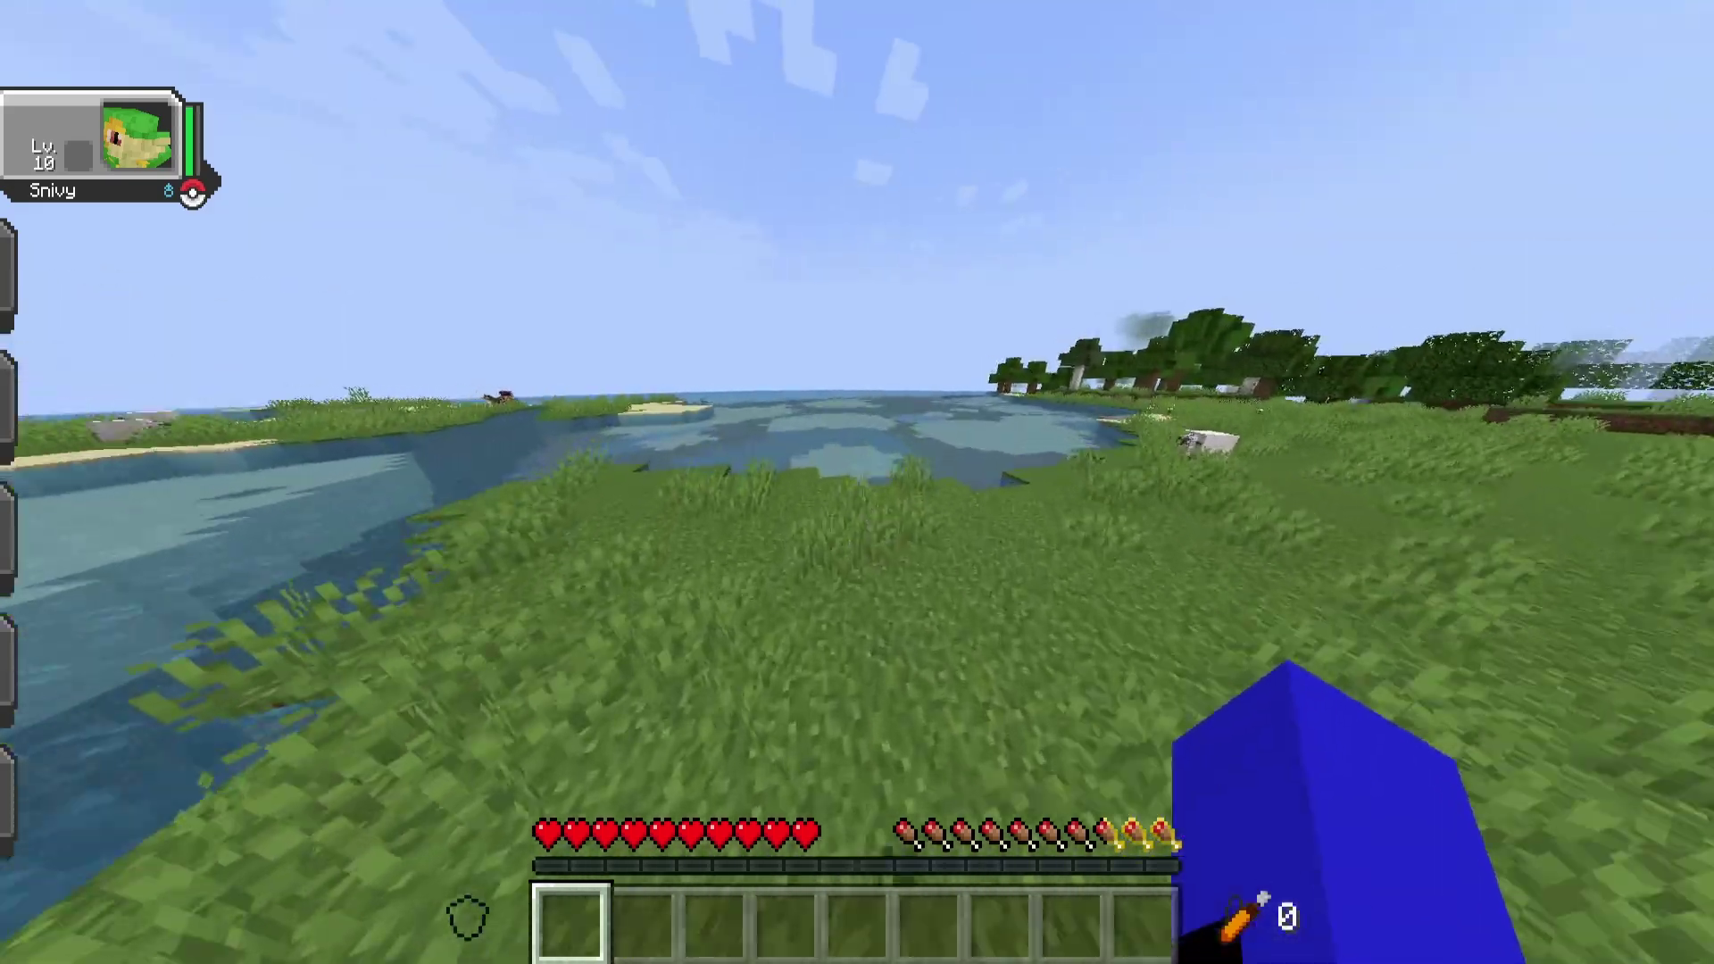
key("w")
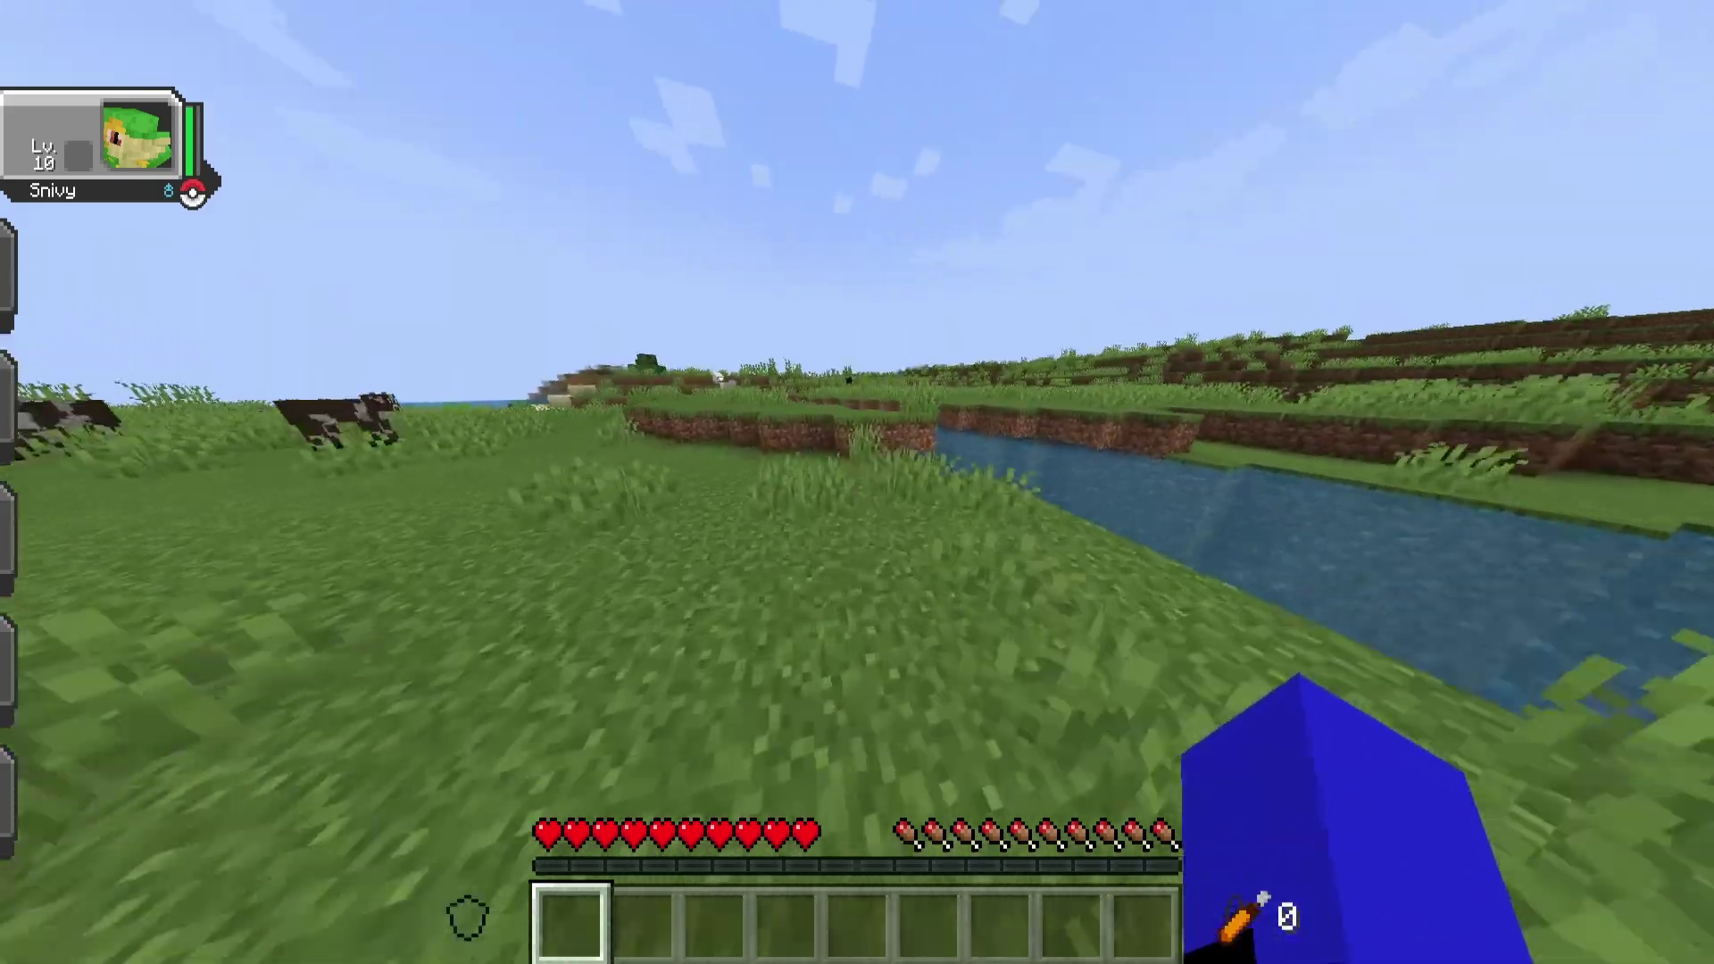